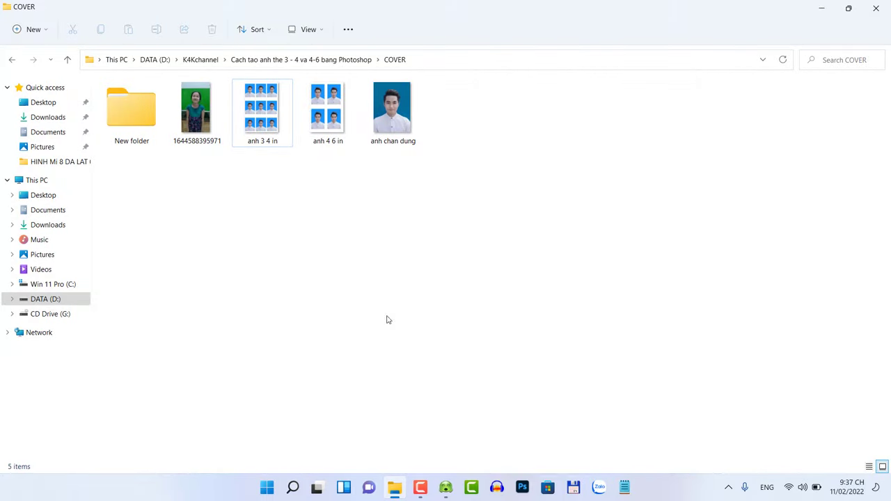
View the 3×4 and 4×6 sample sheets in the image viewer, then close it.
{"action": "left_click", "coordinate": [278, 142]}
{"action": "key", "text": "Return"}
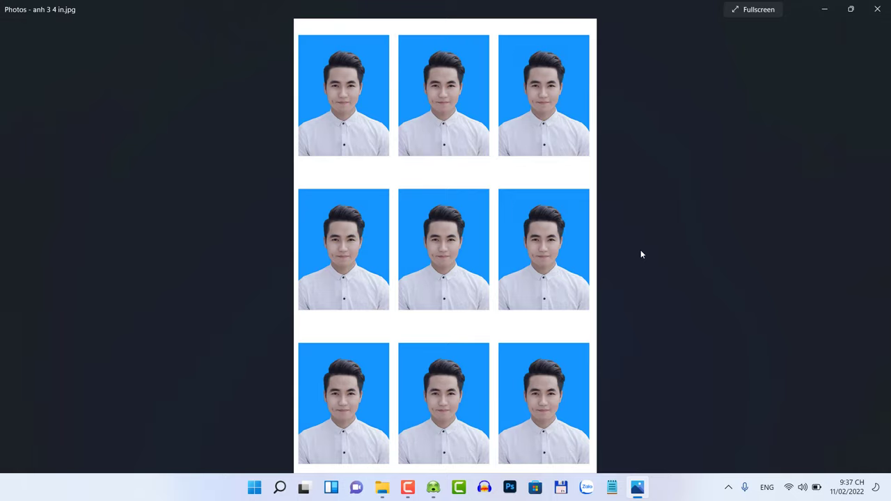
{"action": "key", "text": "Right"}
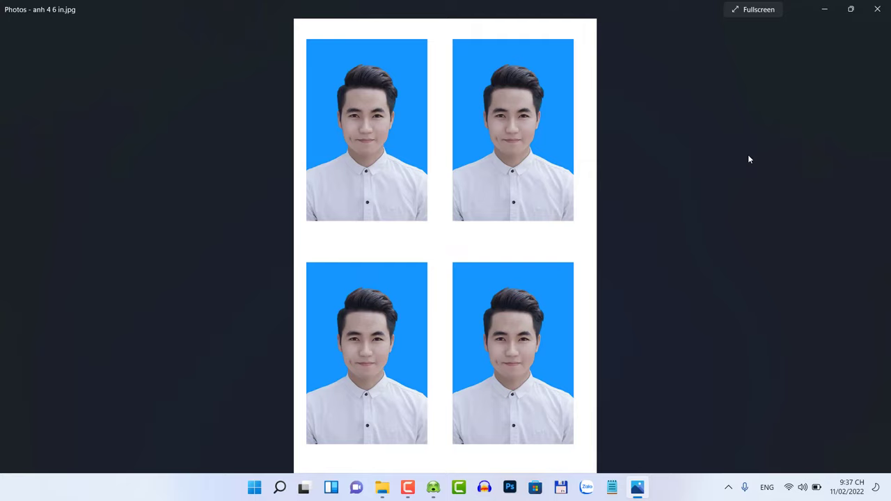
{"action": "left_click", "coordinate": [877, 9]}
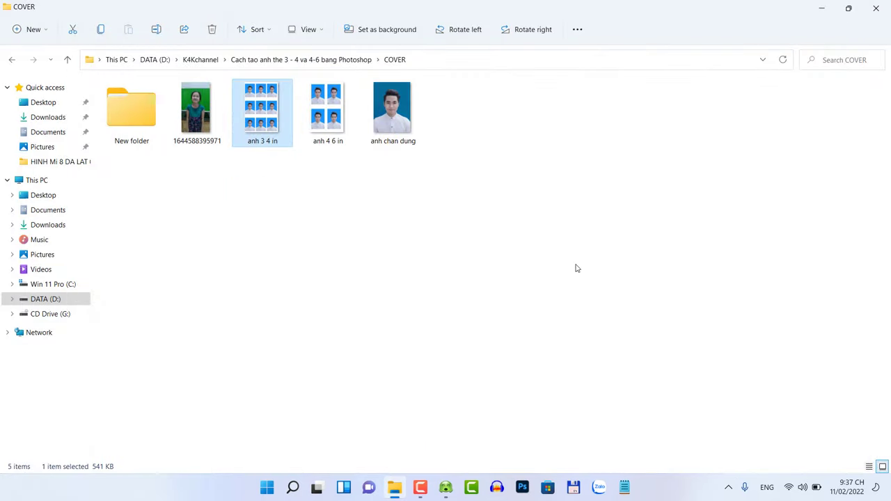
Open anh chan dung.jpg from the COVER folder in Photoshop.
{"action": "left_click", "coordinate": [821, 8]}
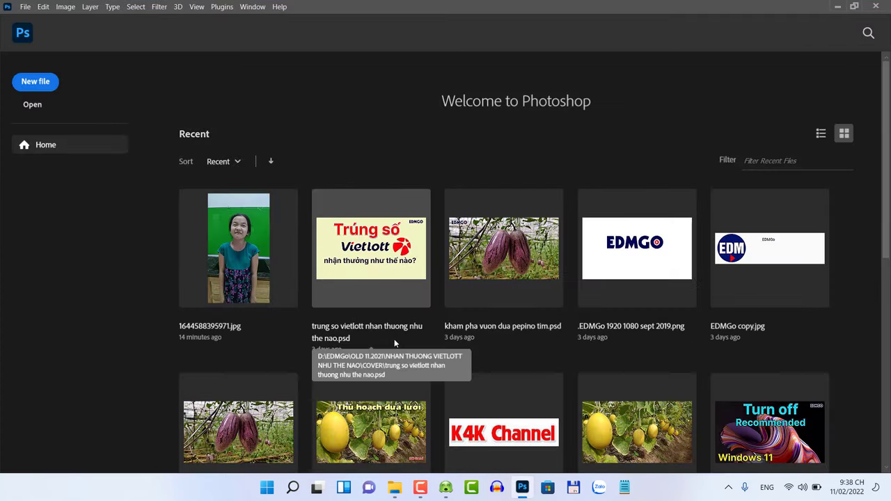
{"action": "left_click", "coordinate": [35, 108]}
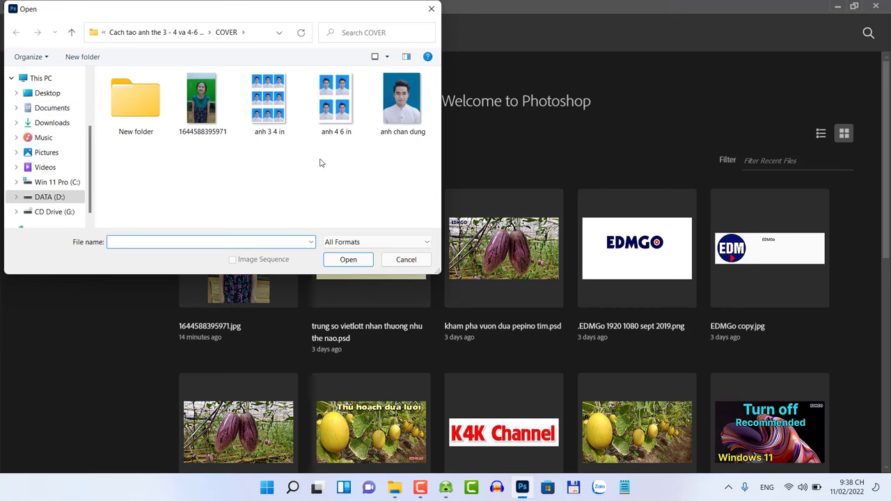
{"action": "double_click", "coordinate": [407, 106]}
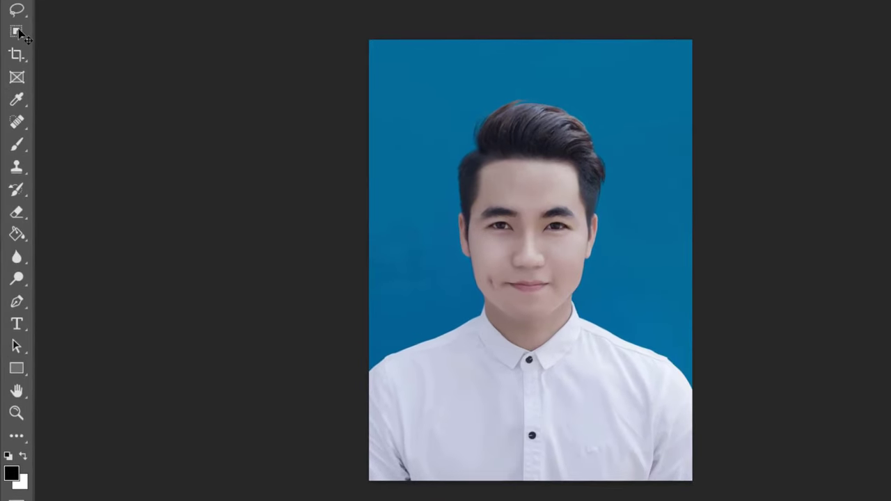
Select the man with the Object Selection Tool, then invert the selection to the blue background.
{"action": "left_click", "coordinate": [18, 33]}
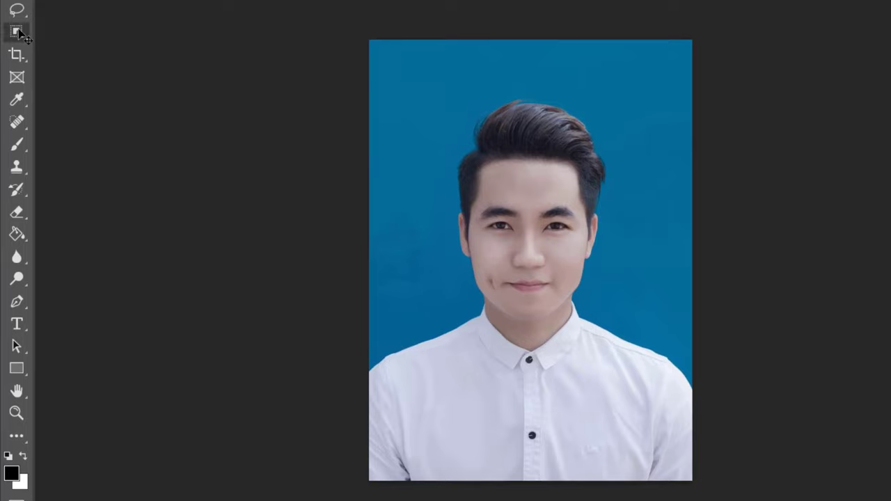
{"action": "right_click", "coordinate": [18, 34]}
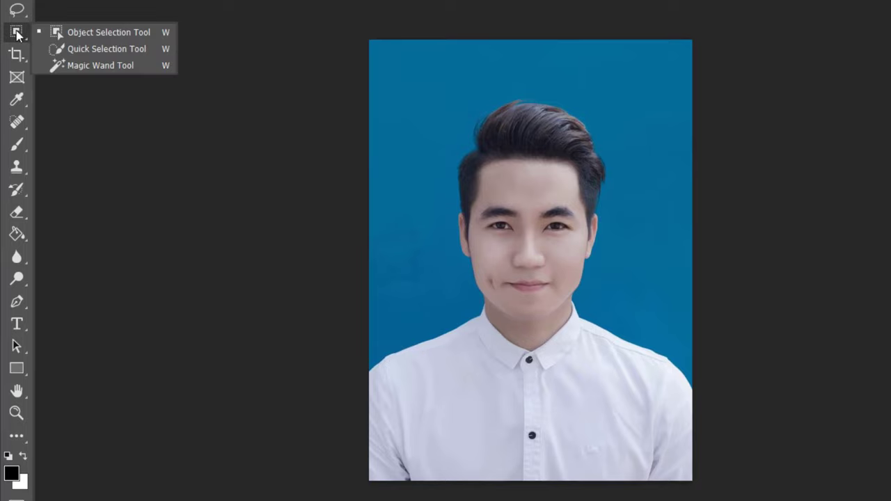
{"action": "left_click", "coordinate": [100, 40]}
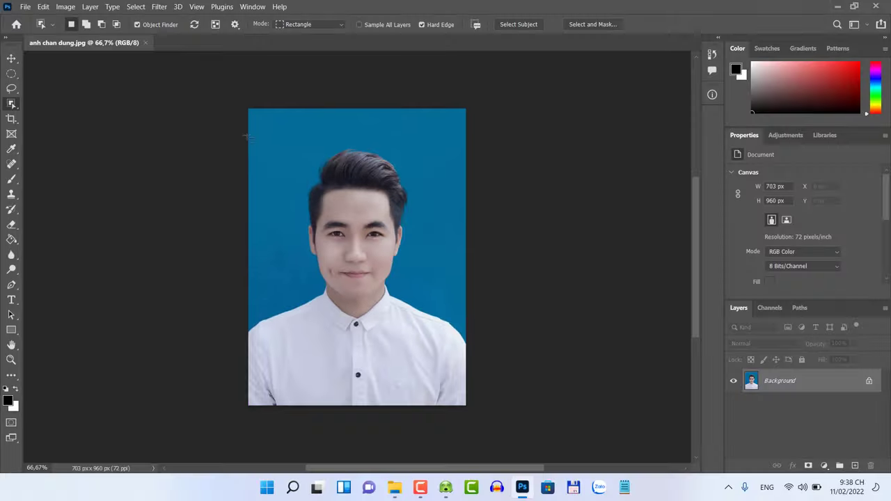
{"action": "left_click_drag", "start_coordinate": [247, 134], "coordinate": [476, 400]}
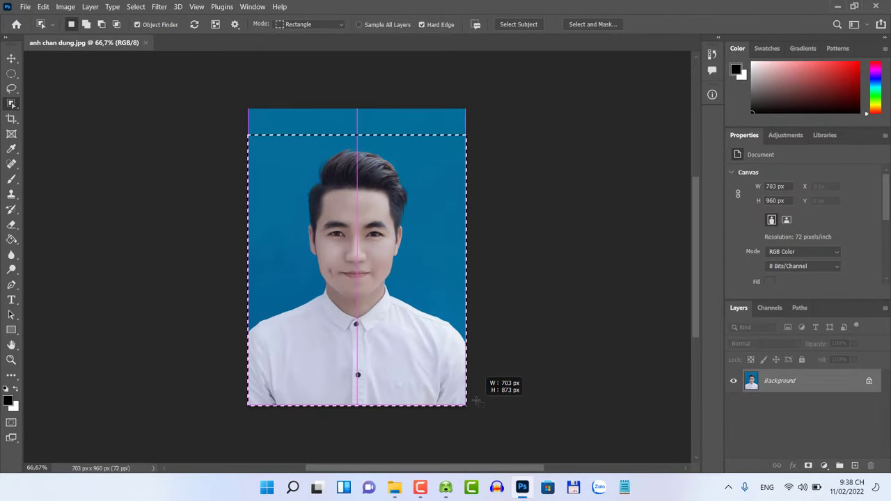
{"action": "left_click_drag", "start_coordinate": [476, 401], "coordinate": [476, 400]}
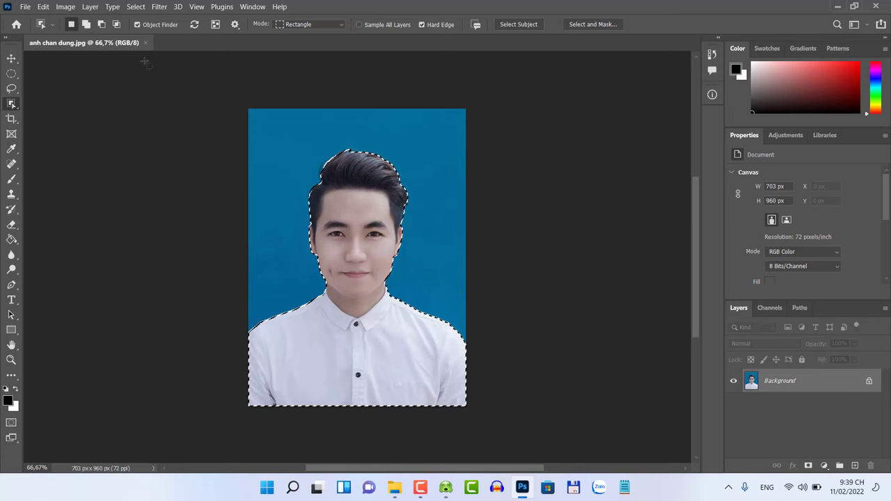
{"action": "left_click", "coordinate": [135, 8]}
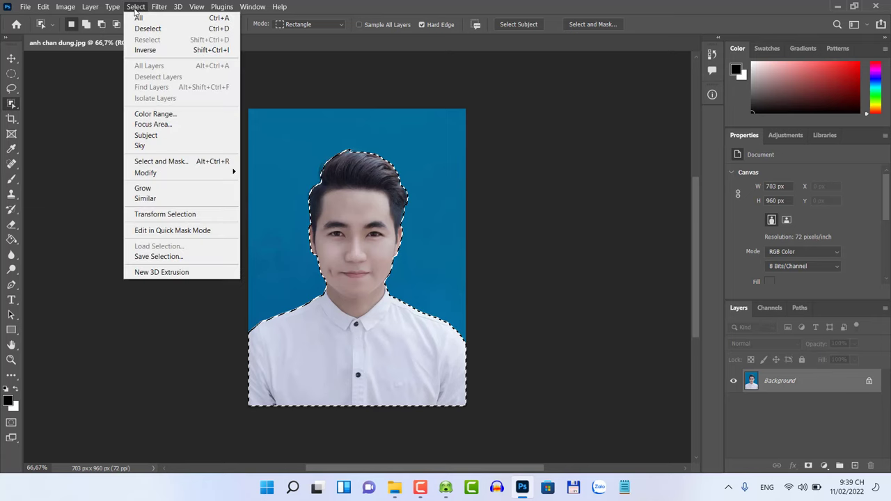
{"action": "left_click", "coordinate": [155, 53]}
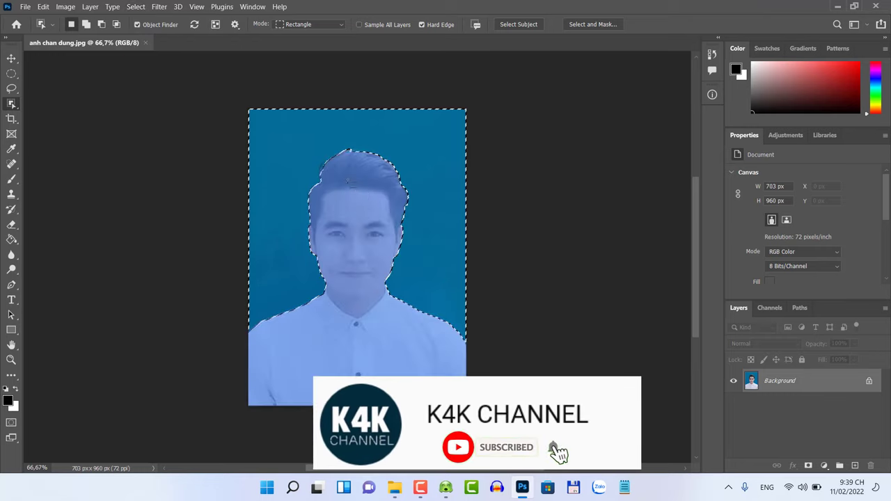
Add a Blue-tagged solid colour fill layer, Color Fill 1, coloured #1694ff.
{"action": "left_click", "coordinate": [89, 7]}
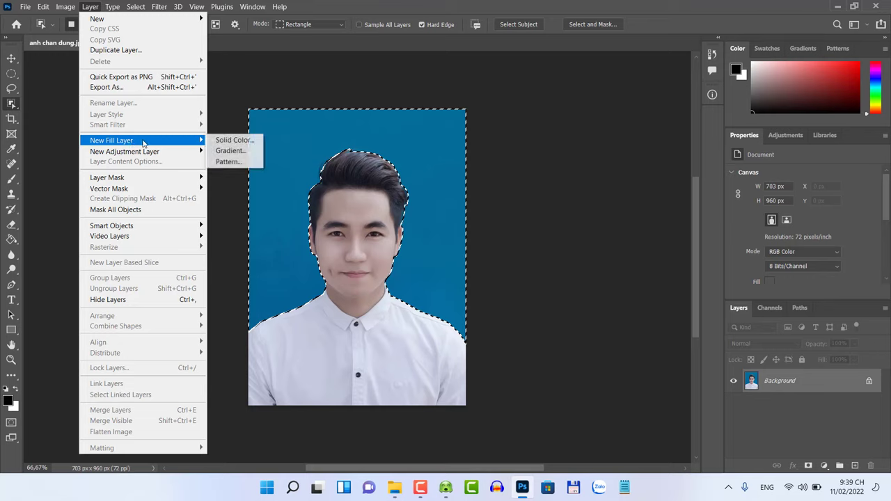
{"action": "mouse_move", "coordinate": [111, 140]}
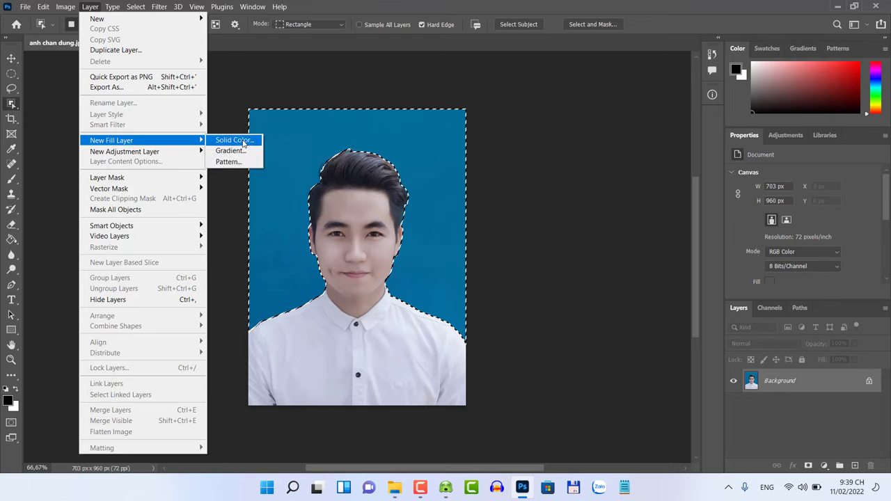
{"action": "left_click", "coordinate": [243, 140]}
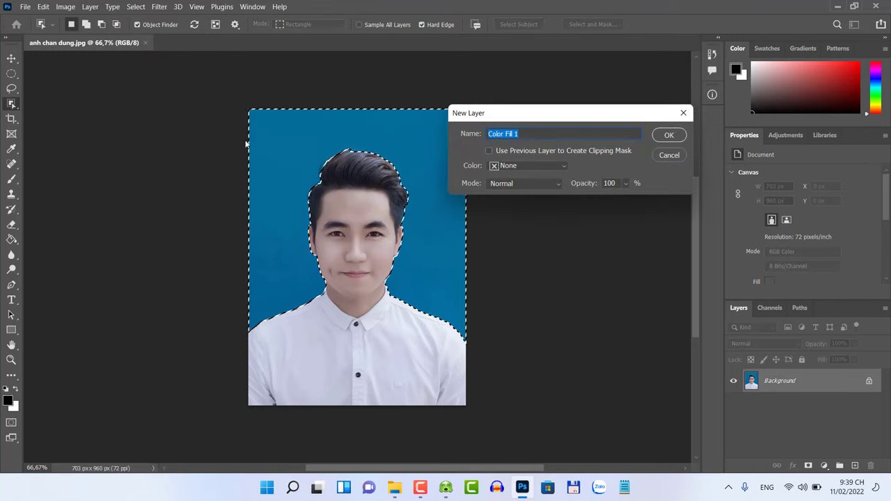
{"action": "left_click", "coordinate": [521, 170]}
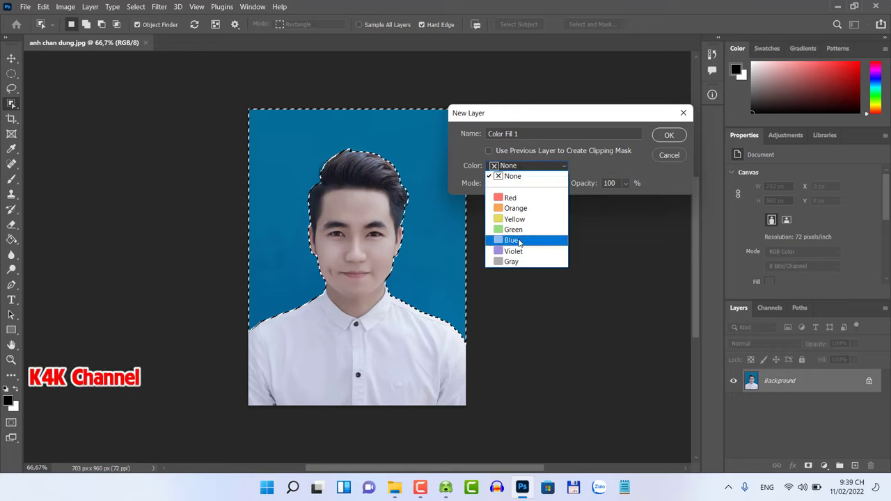
{"action": "left_click", "coordinate": [519, 240]}
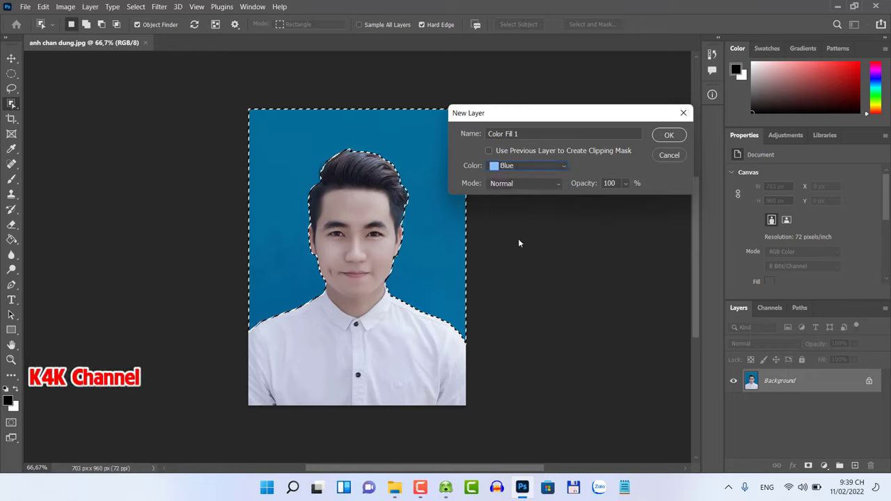
{"action": "left_click", "coordinate": [669, 136]}
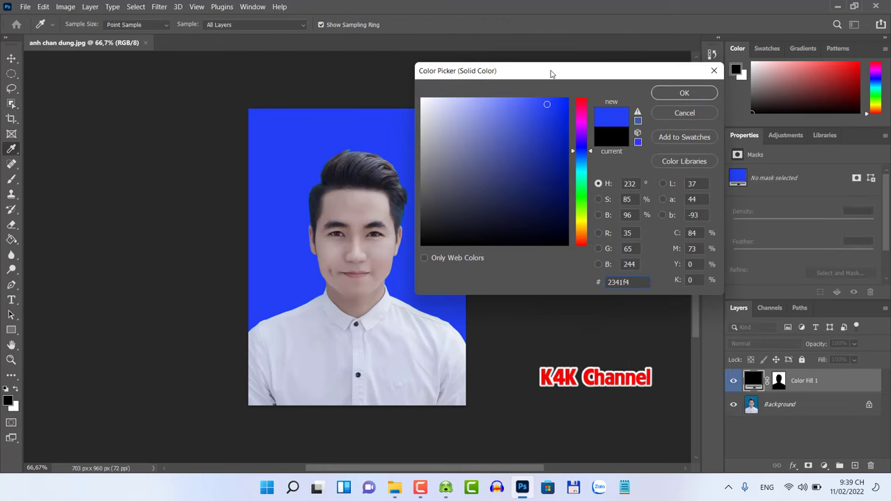
{"action": "left_click_drag", "start_coordinate": [629, 282], "coordinate": [606, 282]}
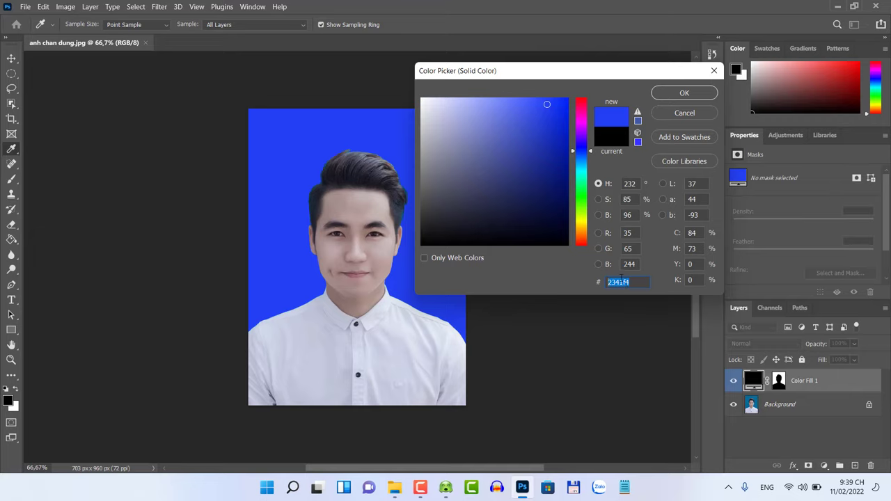
{"action": "type", "text": "169"}
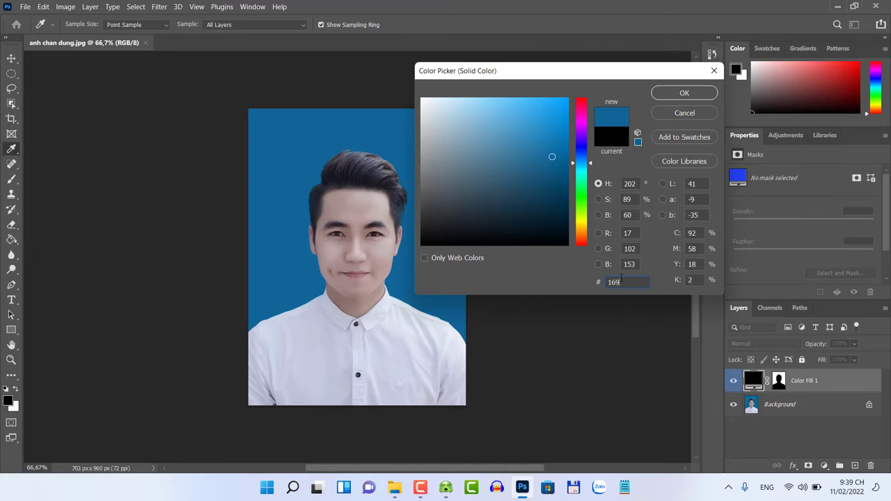
{"action": "type", "text": "4f"}
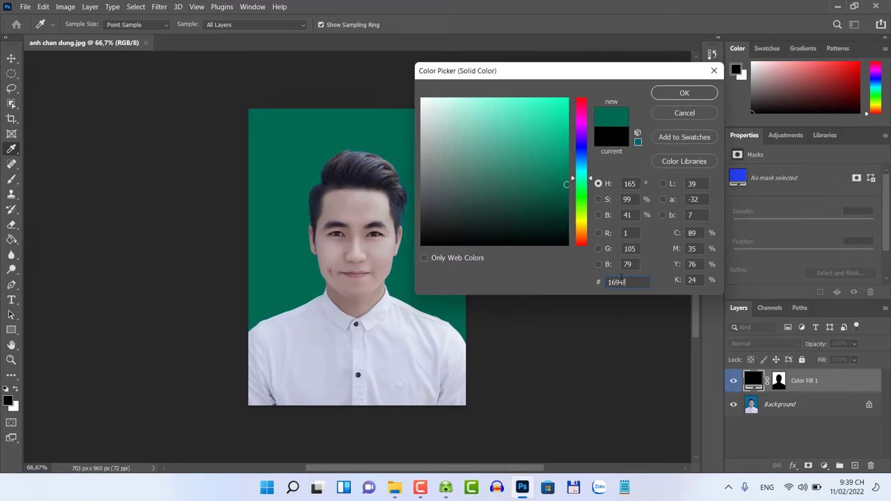
{"action": "type", "text": "f"}
{"action": "left_click_drag", "start_coordinate": [593, 72], "coordinate": [610, 103]}
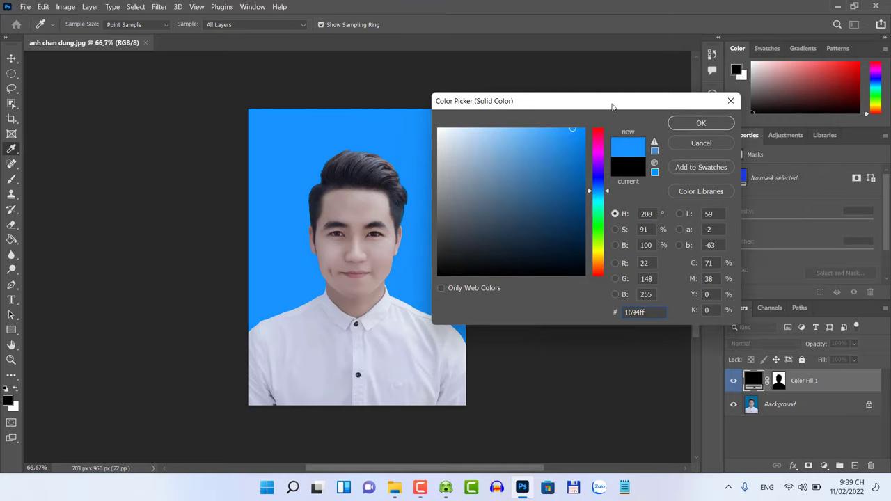
{"action": "left_click", "coordinate": [703, 124]}
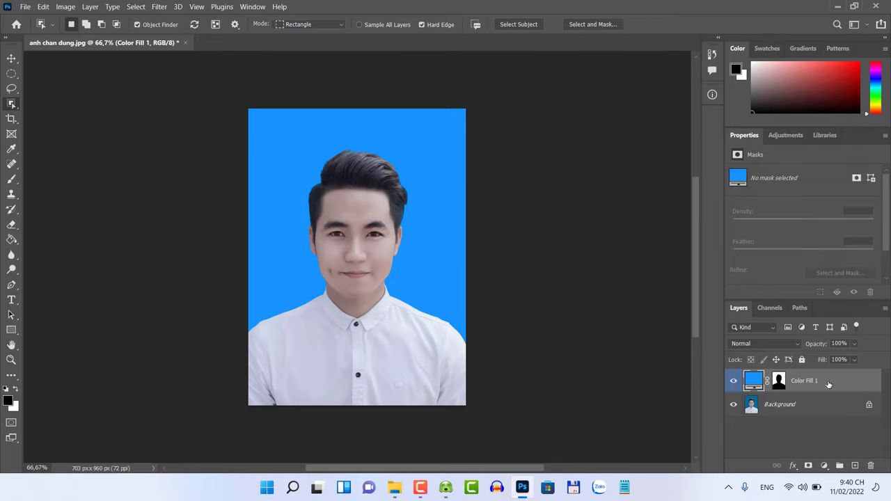
Flatten Color Fill 1 and the portrait into a single Background layer.
{"action": "right_click", "coordinate": [828, 384]}
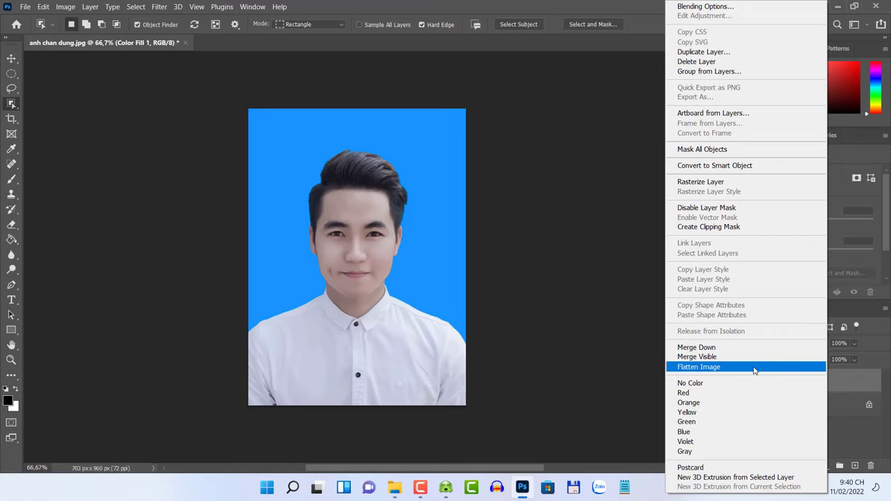
{"action": "left_click", "coordinate": [754, 370]}
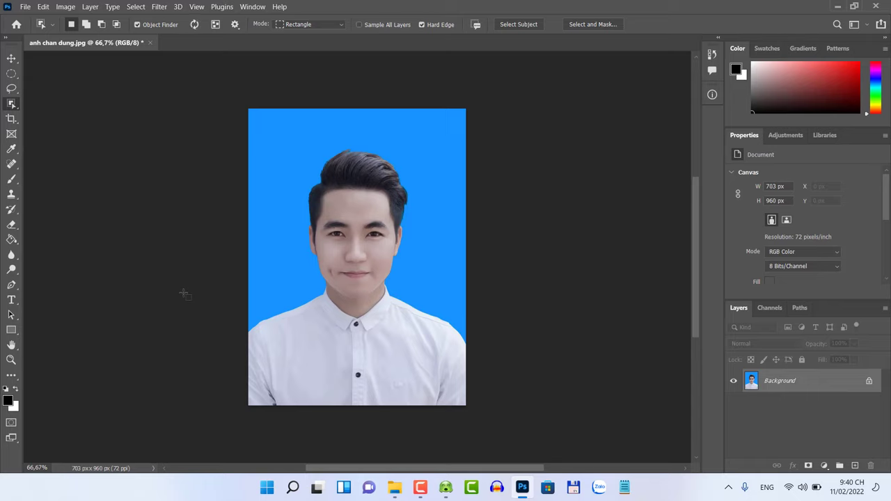
Crop the portrait with W x H x Resolution 3 × 4 cm at 118,11 px/cm.
{"action": "key", "text": "c"}
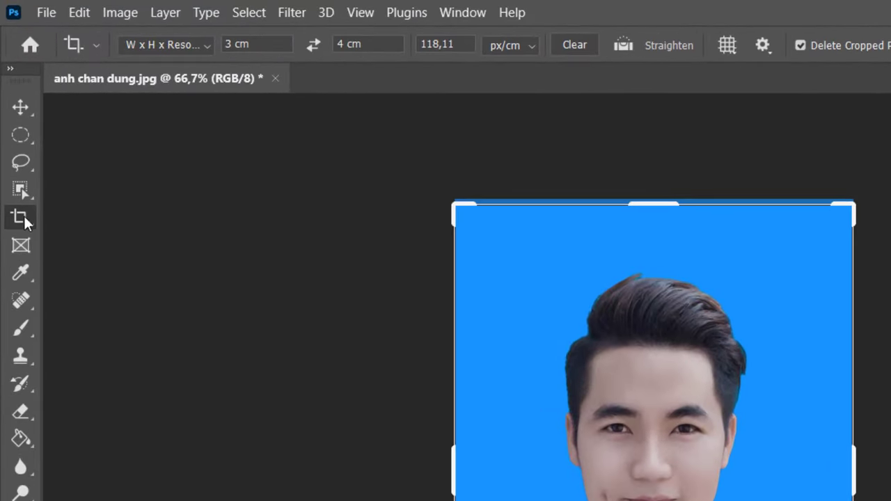
{"action": "right_click", "coordinate": [13, 124]}
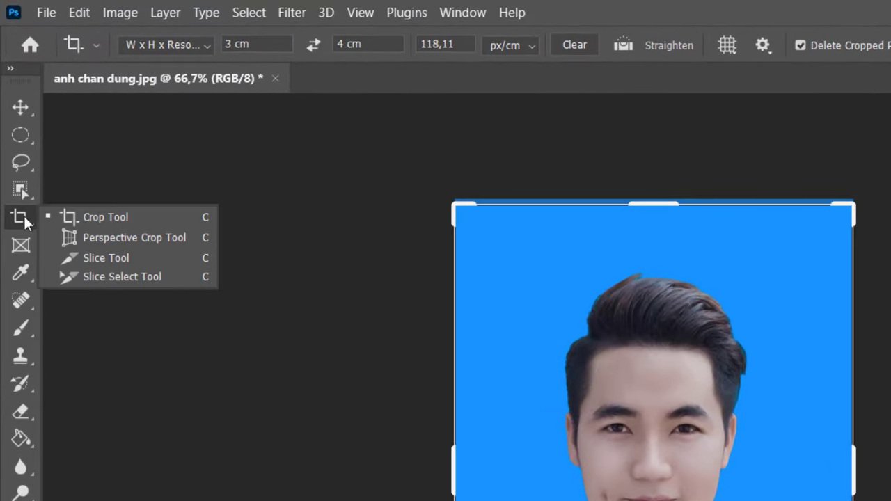
{"action": "left_click", "coordinate": [144, 221]}
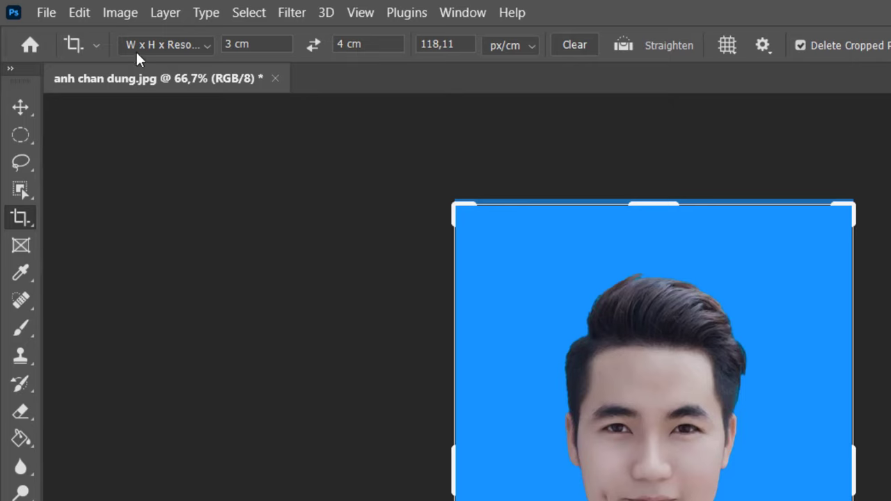
{"action": "left_click", "coordinate": [205, 46]}
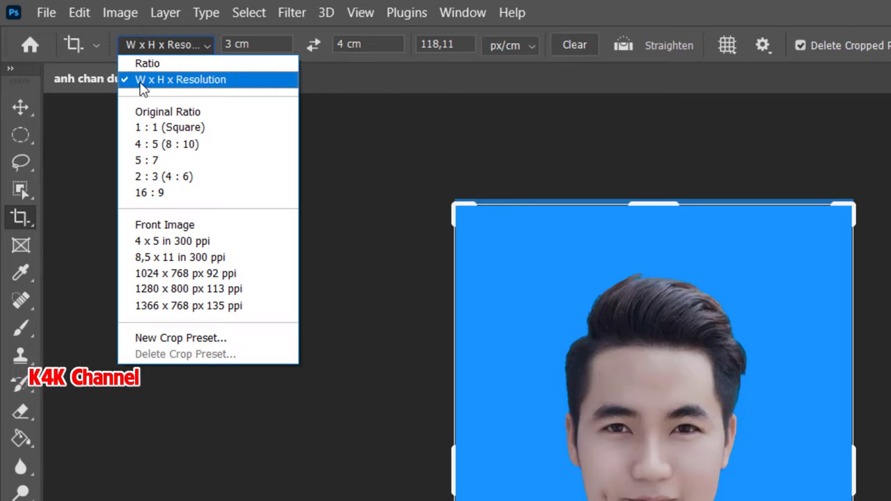
{"action": "left_click", "coordinate": [193, 84]}
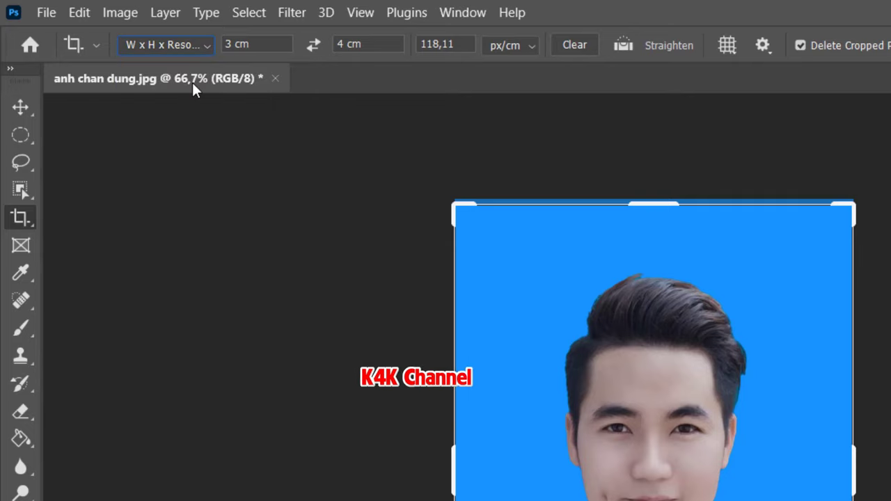
{"action": "left_click", "coordinate": [257, 44]}
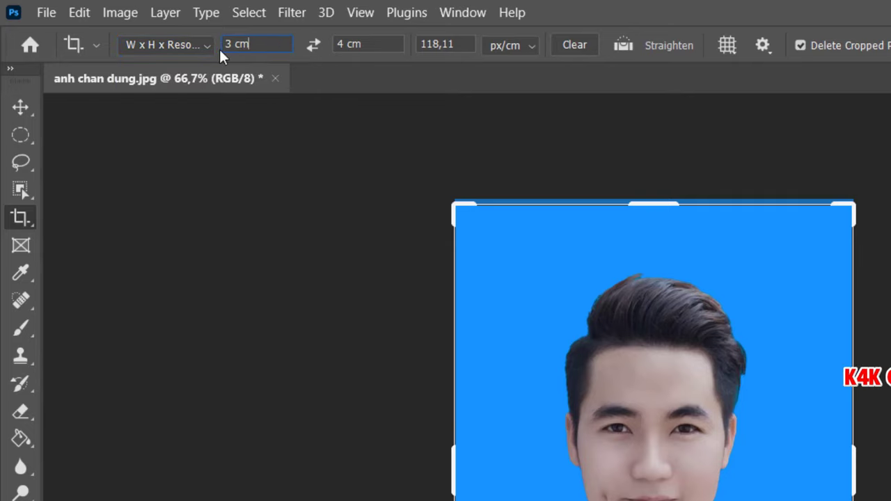
{"action": "left_click", "coordinate": [365, 44]}
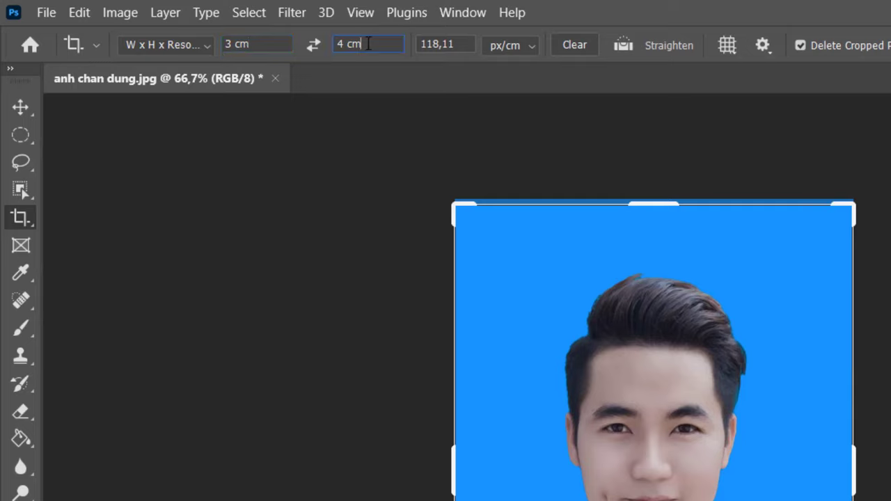
{"action": "left_click", "coordinate": [529, 47]}
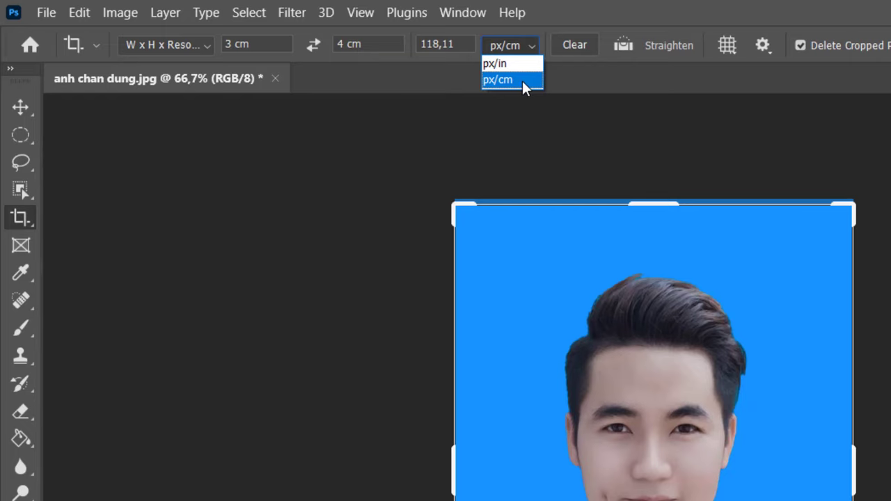
{"action": "left_click", "coordinate": [522, 81]}
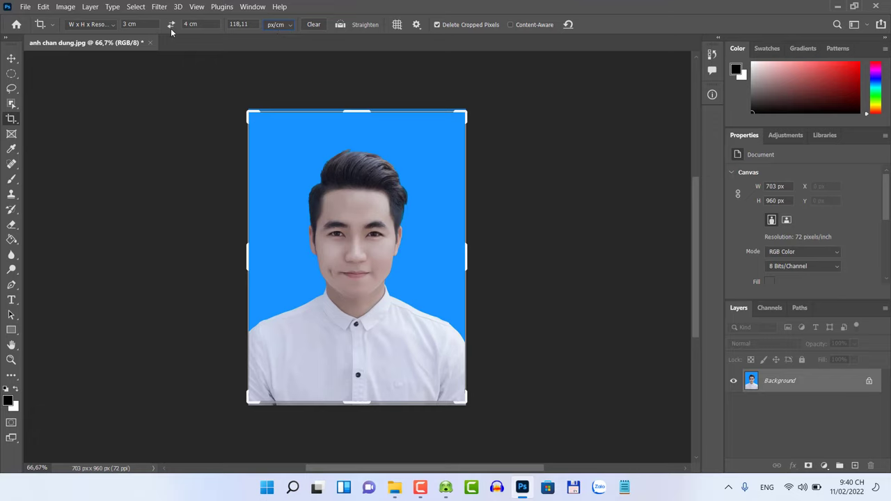
{"action": "left_click", "coordinate": [64, 7]}
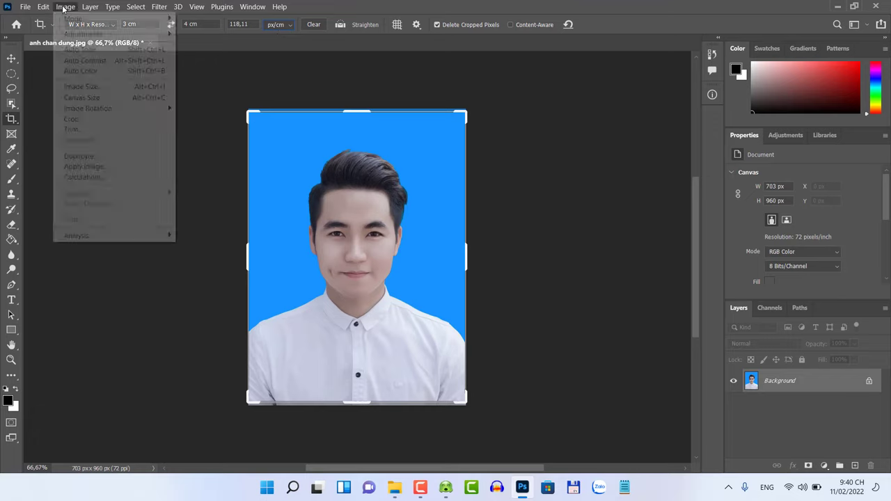
{"action": "left_click", "coordinate": [127, 121]}
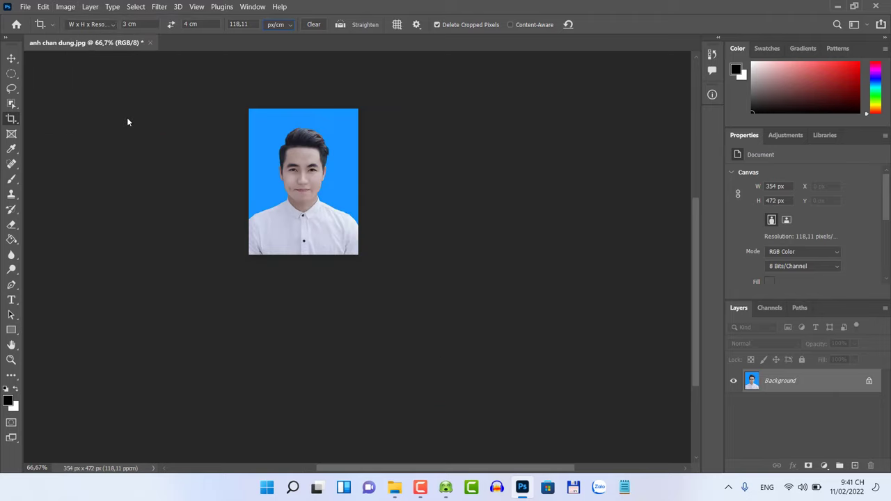
Set the canvas size to 390 × 600 pixels, adding a white border around the photo.
{"action": "left_click", "coordinate": [67, 7]}
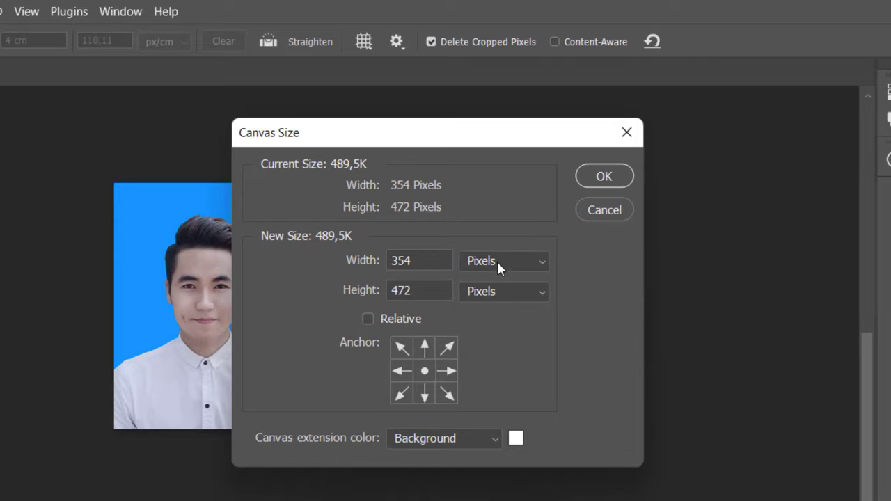
{"action": "left_click", "coordinate": [498, 263]}
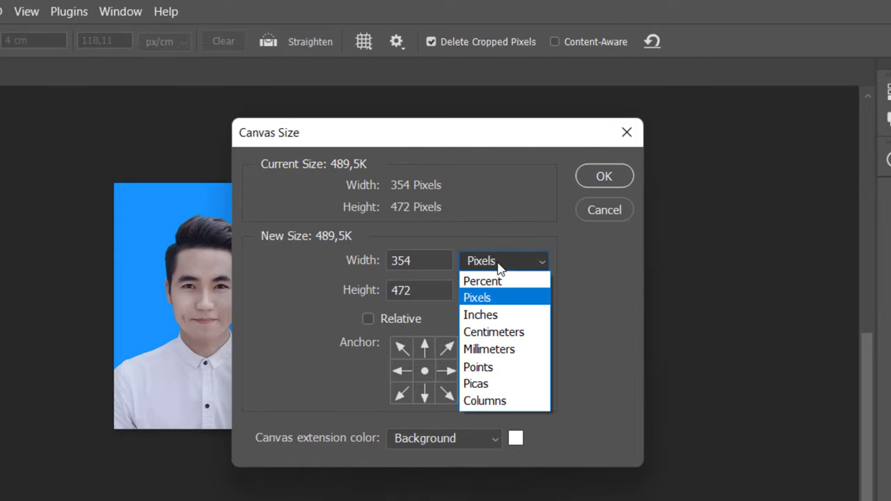
{"action": "left_click", "coordinate": [511, 334]}
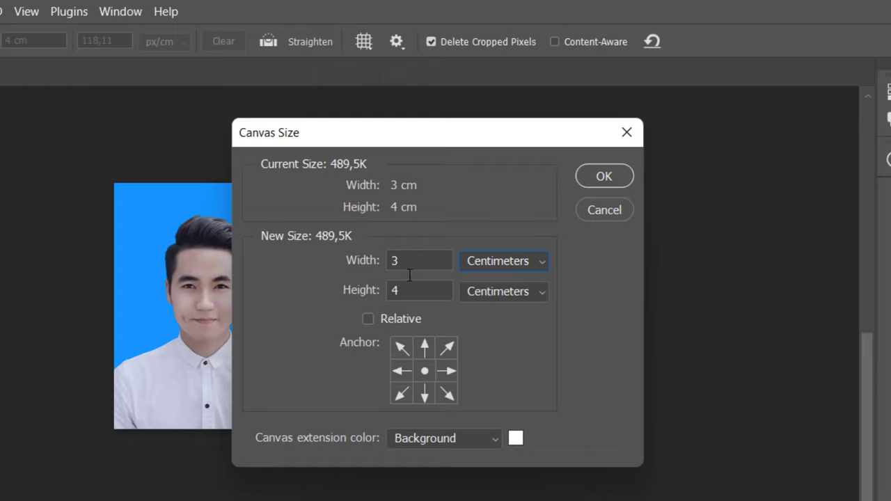
{"action": "left_click", "coordinate": [496, 261]}
{"action": "left_click", "coordinate": [499, 299]}
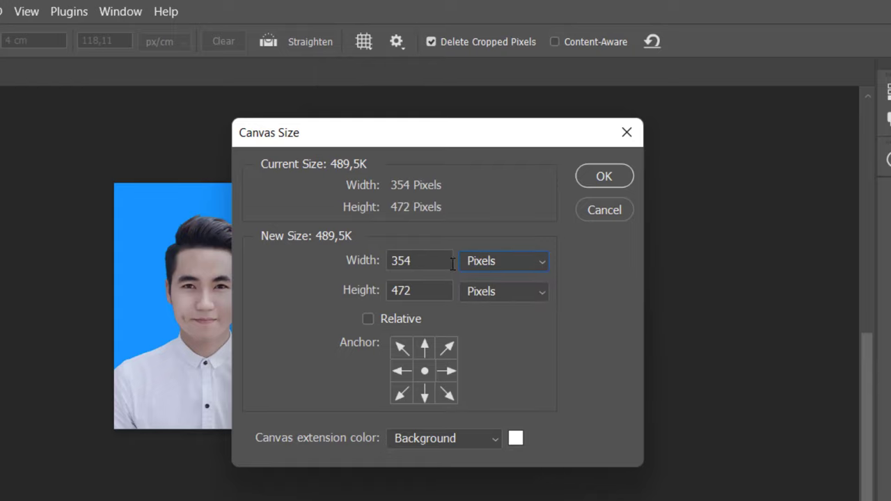
{"action": "left_click_drag", "start_coordinate": [429, 261], "coordinate": [373, 261]}
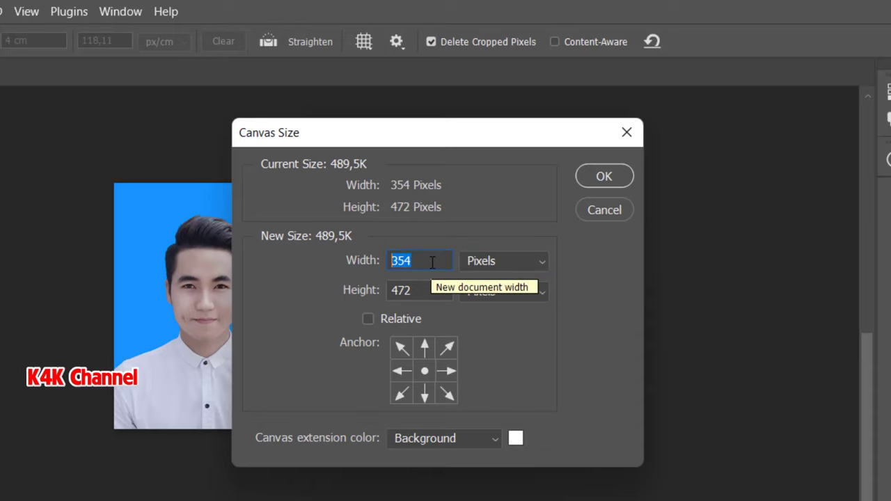
{"action": "type", "text": "390"}
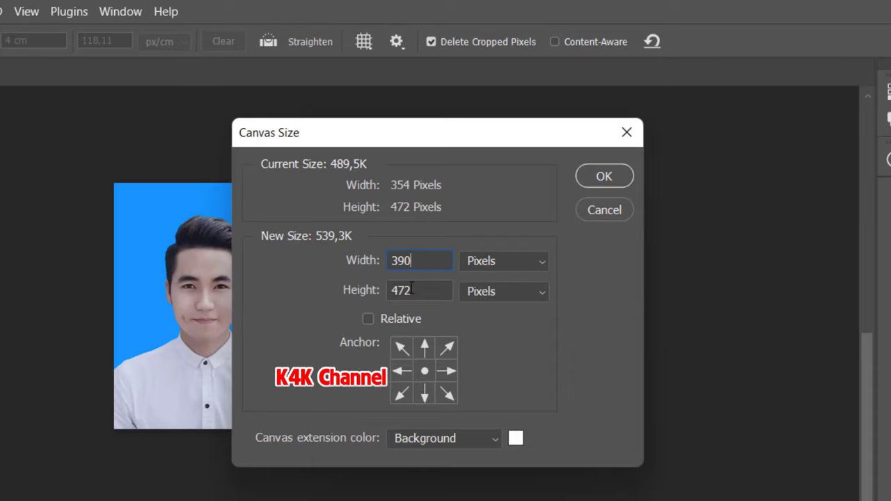
{"action": "key", "text": "Tab"}
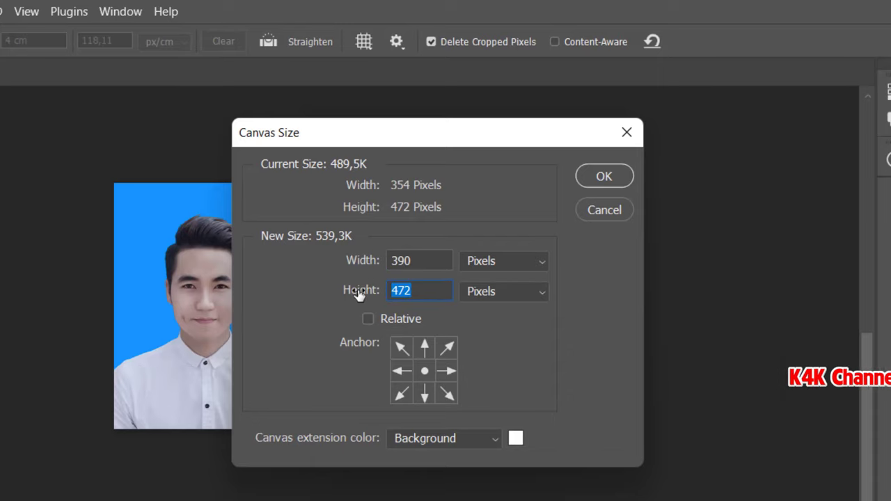
{"action": "type", "text": "6"}
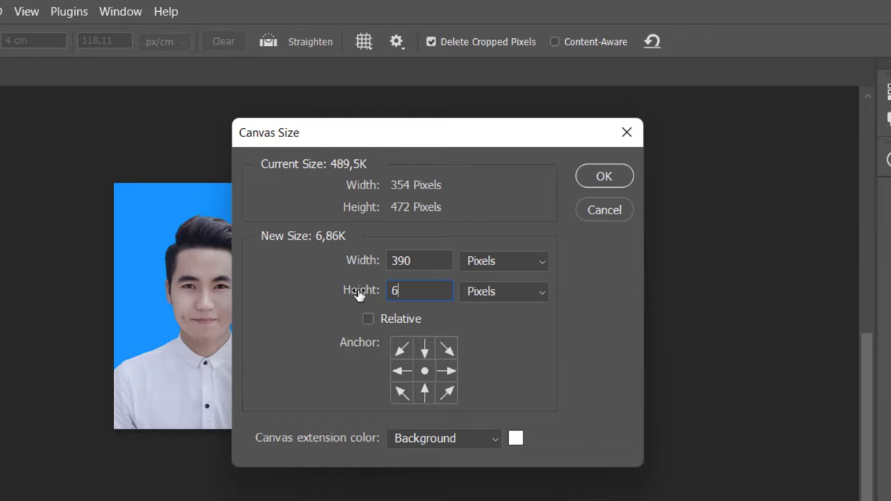
{"action": "type", "text": "00"}
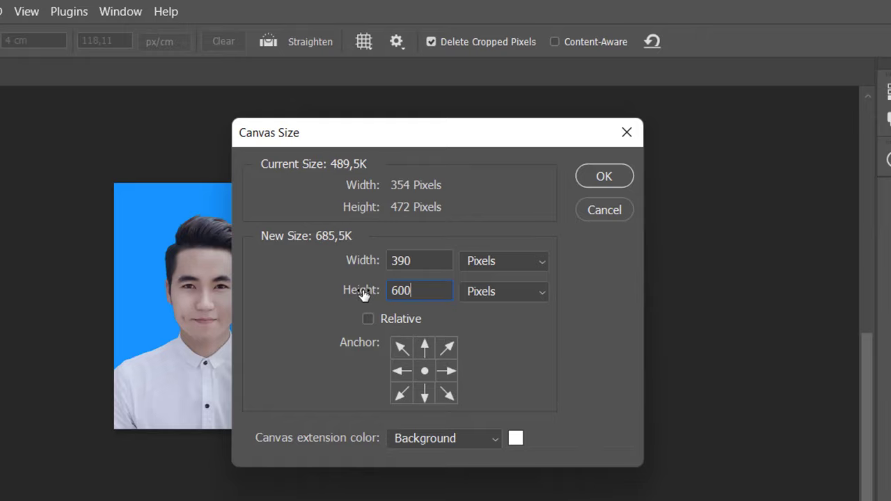
{"action": "left_click", "coordinate": [602, 179]}
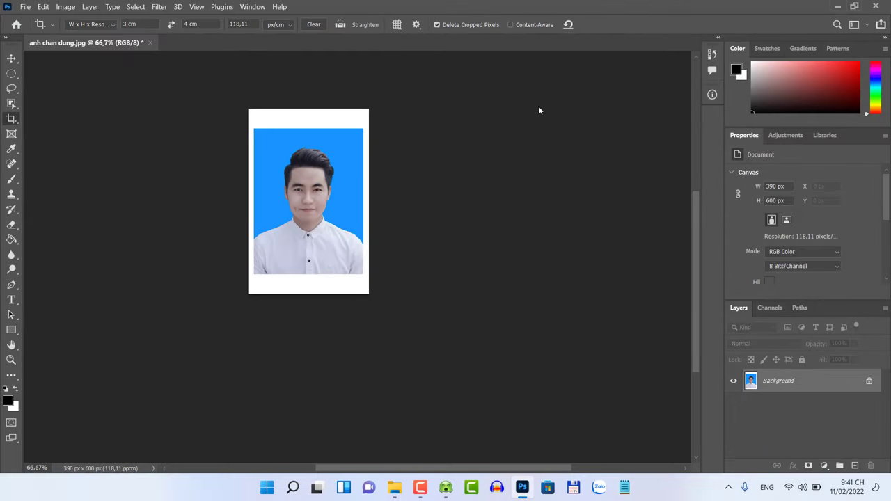
Define the bordered photo as a pattern named 'anh the 3 x 4'.
{"action": "left_click", "coordinate": [43, 7]}
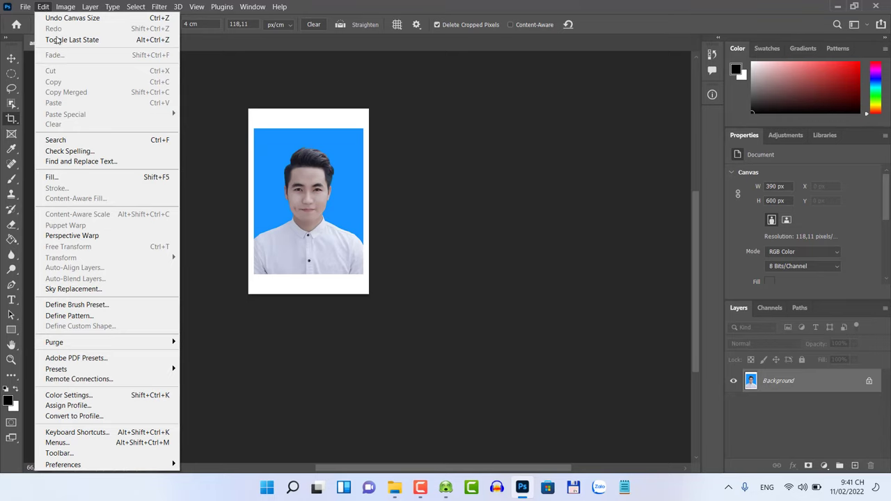
{"action": "left_click", "coordinate": [110, 317]}
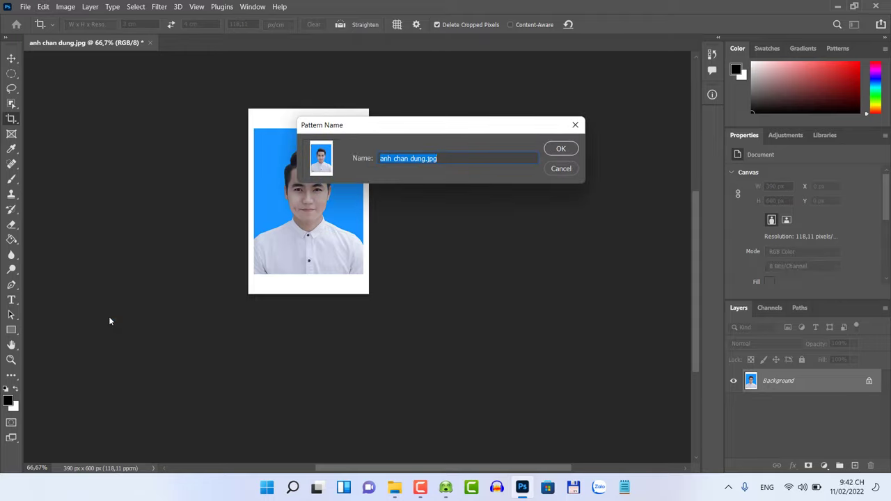
{"action": "type", "text": "anh t"}
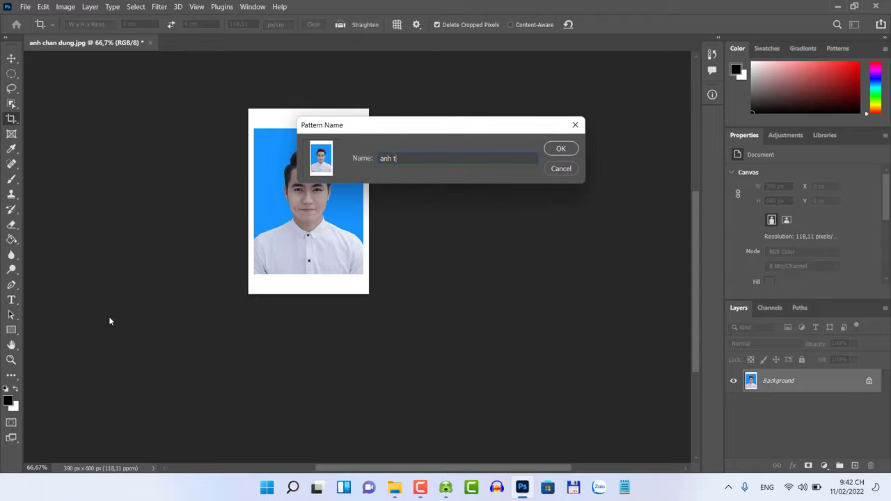
{"action": "type", "text": "he 3 x 4"}
{"action": "left_click", "coordinate": [561, 148]}
Create Untitled-1, a white 10 × 15 cm document at 118,11 px/cm.
{"action": "key", "text": "v"}
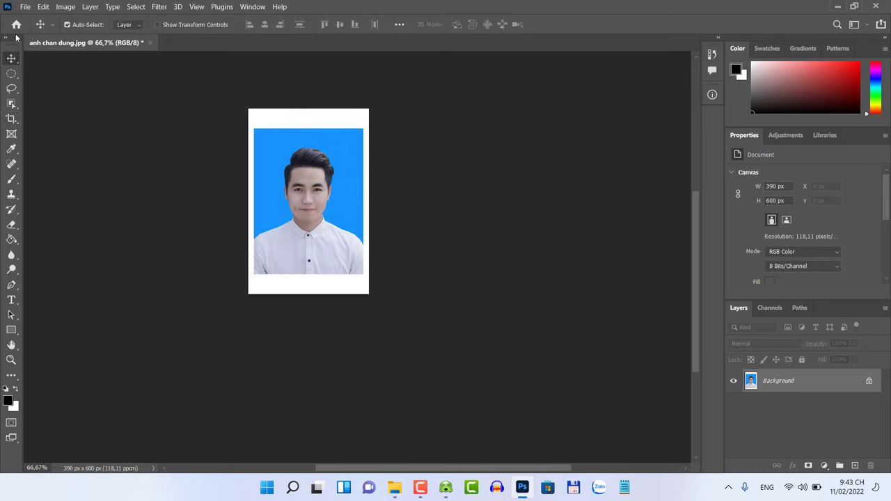
{"action": "left_click", "coordinate": [25, 7]}
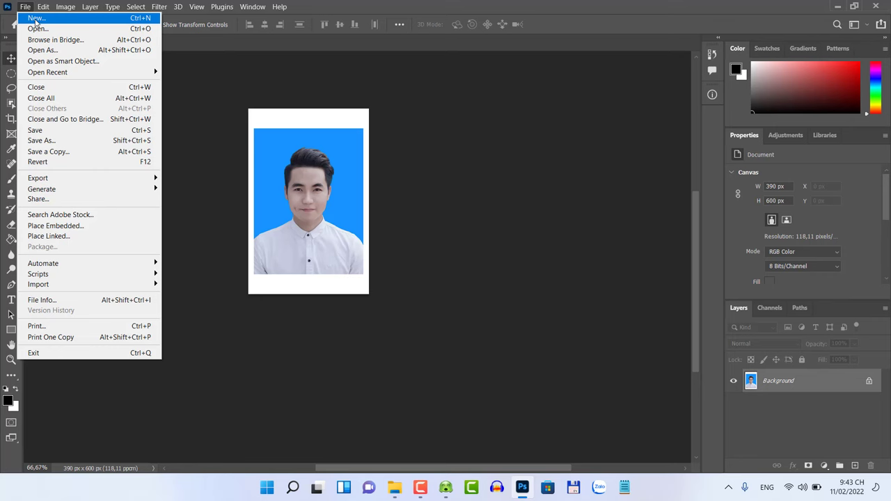
{"action": "left_click", "coordinate": [36, 19]}
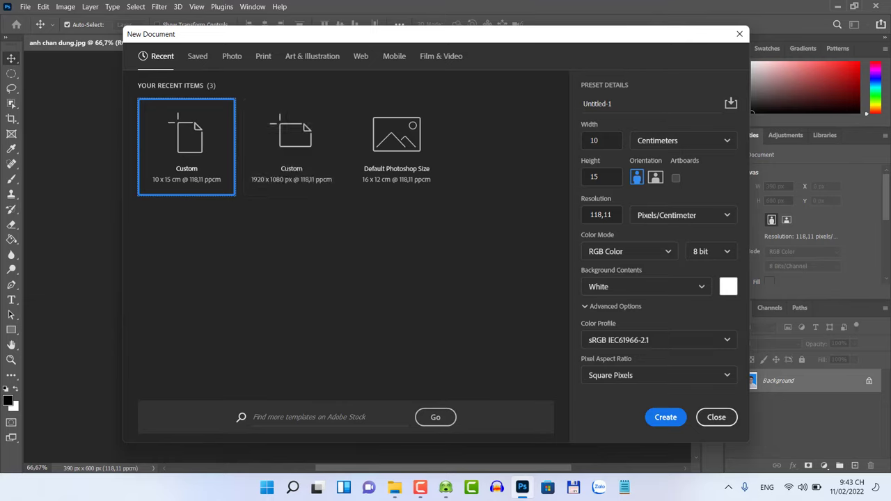
{"action": "left_click_drag", "start_coordinate": [599, 140], "coordinate": [589, 140]}
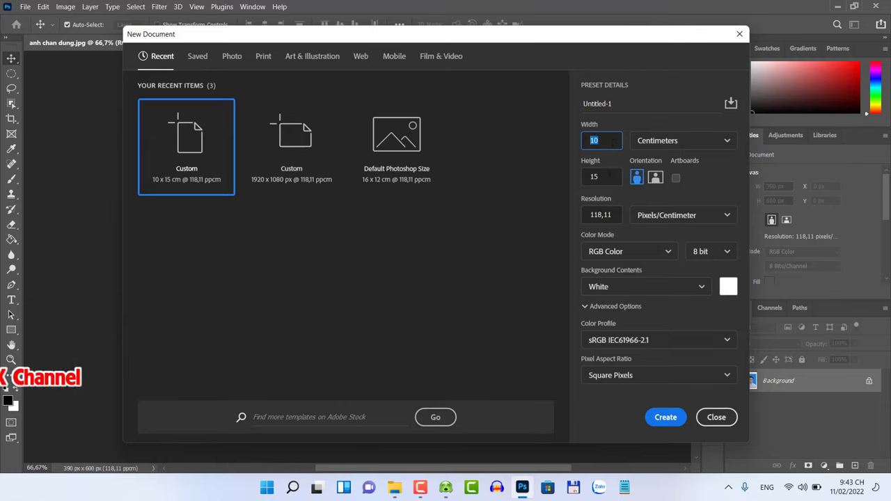
{"action": "key", "text": "Tab"}
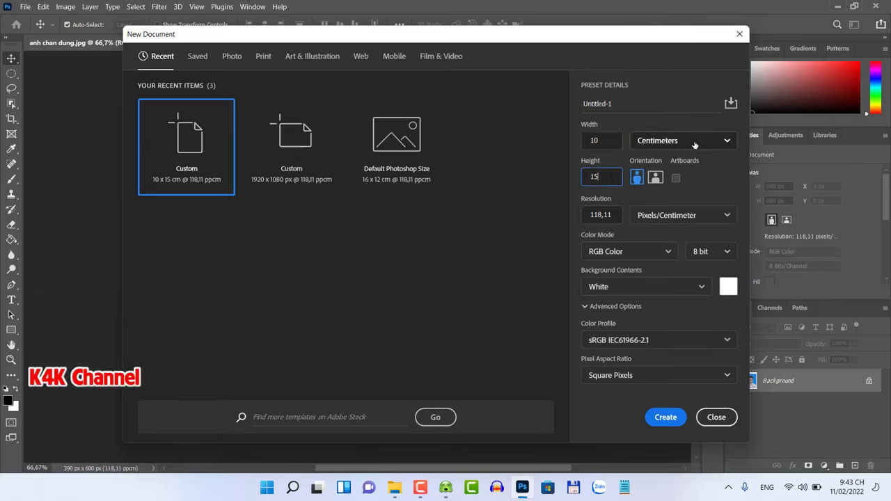
{"action": "left_click", "coordinate": [694, 143]}
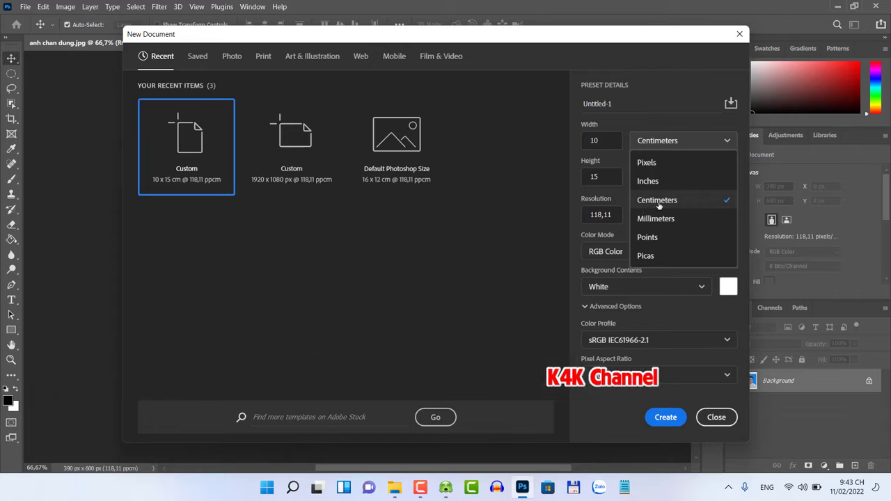
{"action": "left_click", "coordinate": [659, 202]}
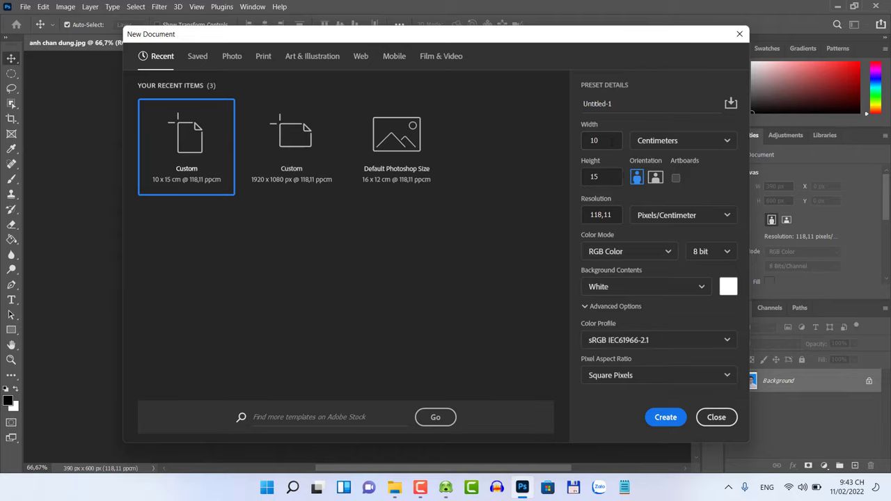
{"action": "left_click", "coordinate": [665, 418]}
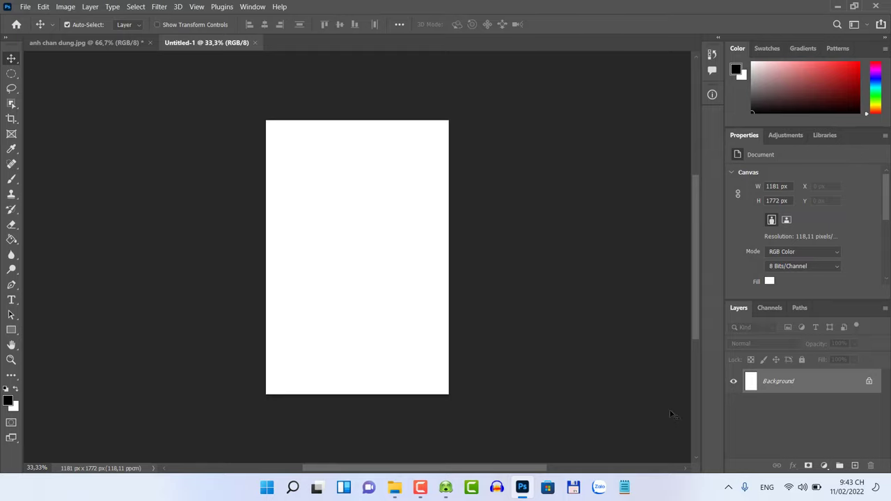
Fill Untitled-1 with the 'anh the 3 x 4' pattern, tiling a 3 × 3 portrait grid.
{"action": "key", "text": "ctrl"}
{"action": "key", "text": "ctrl+plus"}
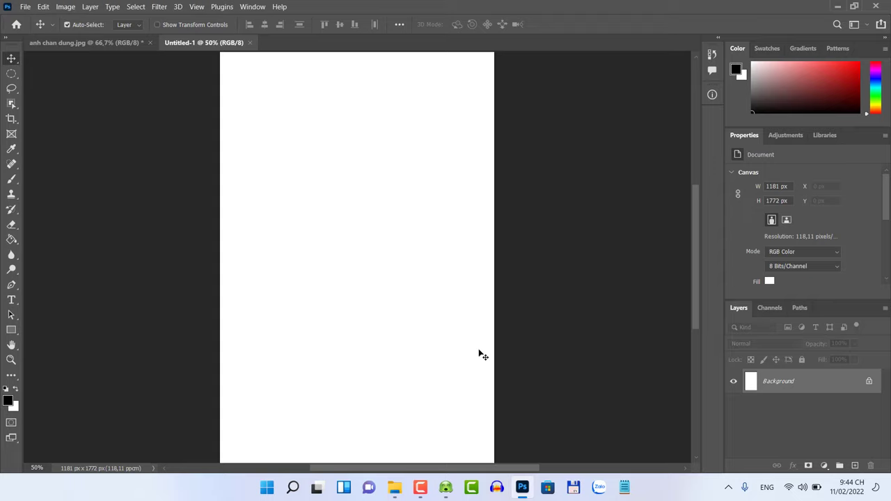
{"action": "left_click", "coordinate": [43, 8]}
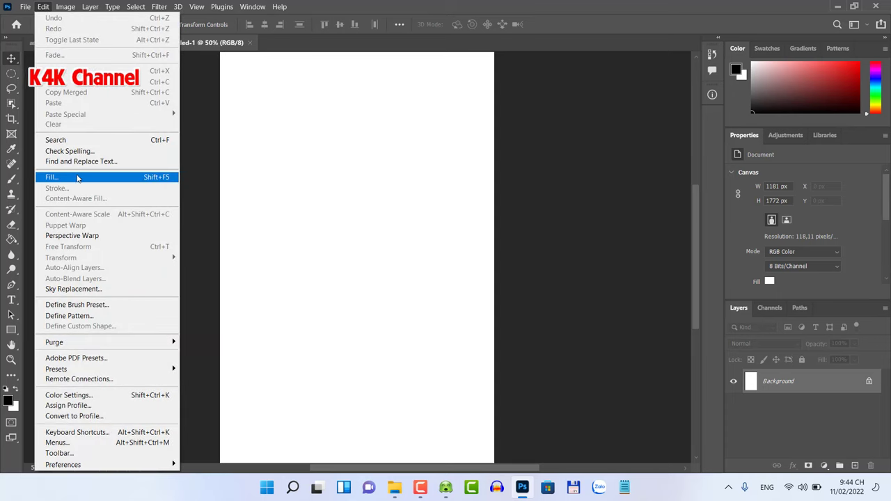
{"action": "left_click", "coordinate": [77, 178]}
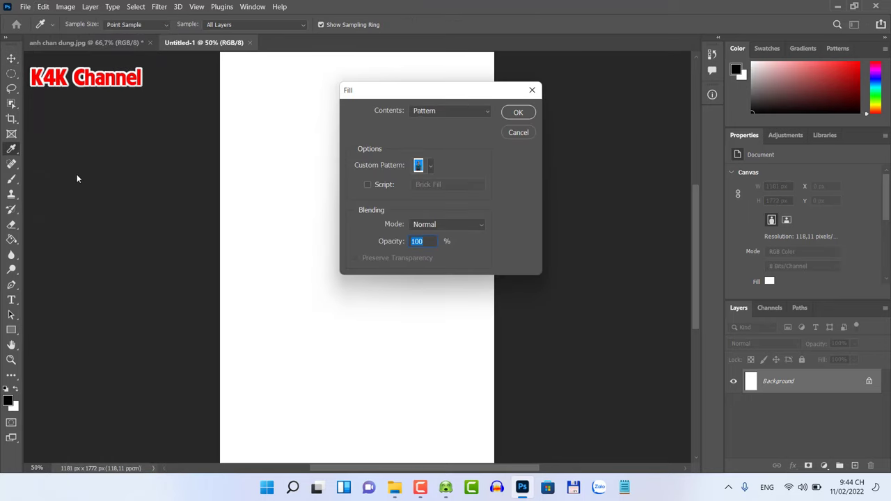
{"action": "left_click", "coordinate": [459, 111]}
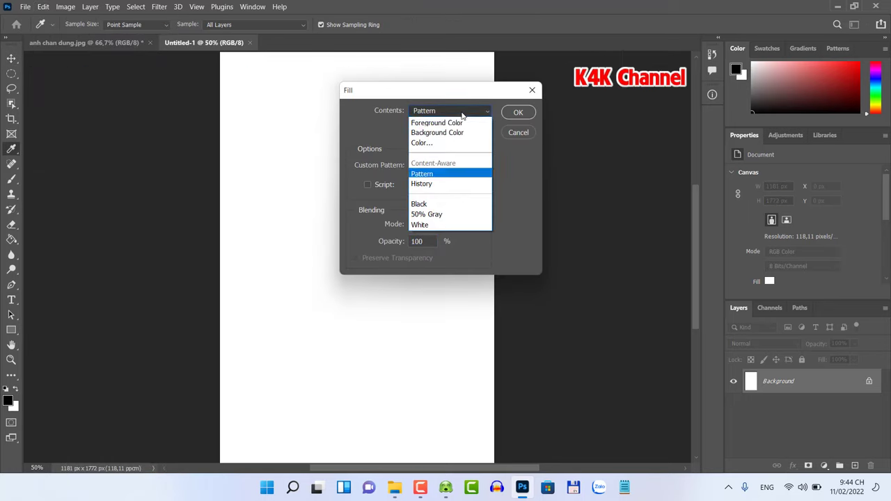
{"action": "left_click", "coordinate": [431, 175]}
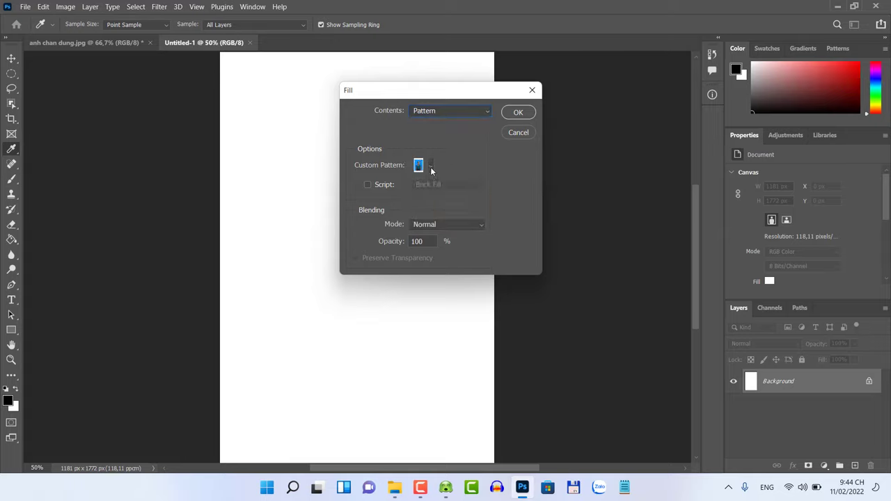
{"action": "left_click", "coordinate": [431, 167]}
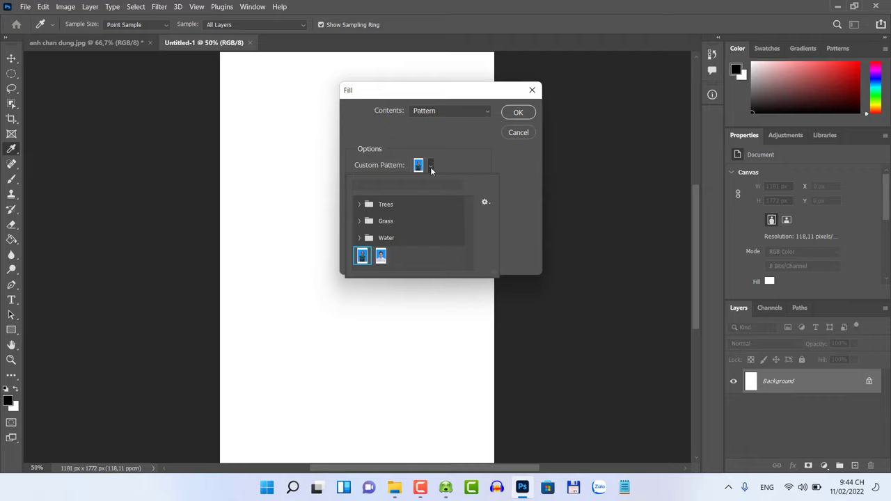
{"action": "left_click", "coordinate": [380, 256]}
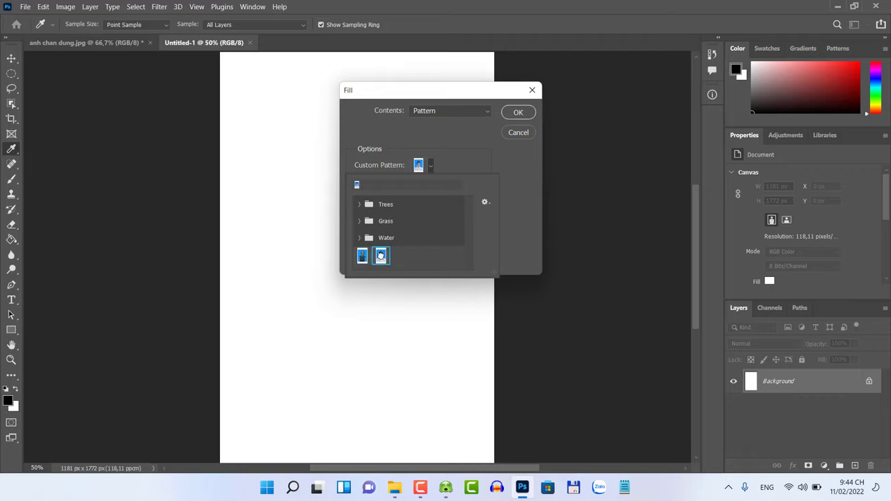
{"action": "left_click", "coordinate": [518, 113]}
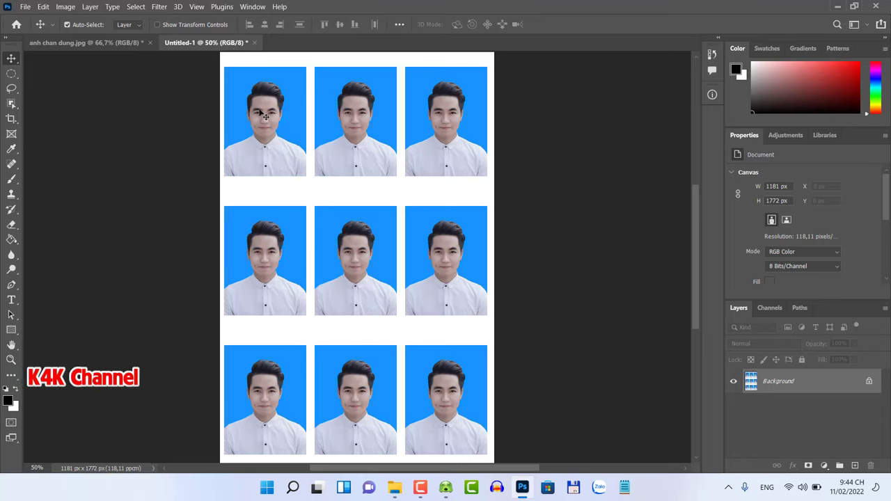
Save the sheet to the Desktop as 'anh the 3 x 4.psd'.
{"action": "left_click", "coordinate": [26, 7]}
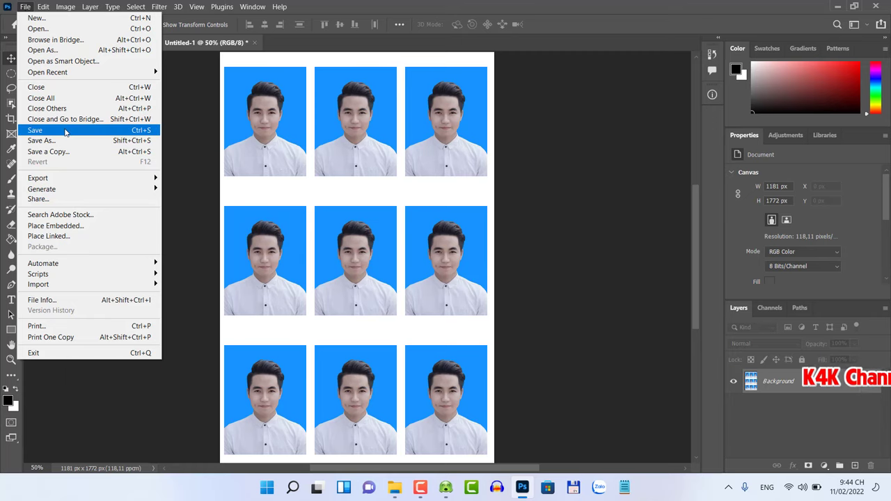
{"action": "left_click", "coordinate": [65, 132]}
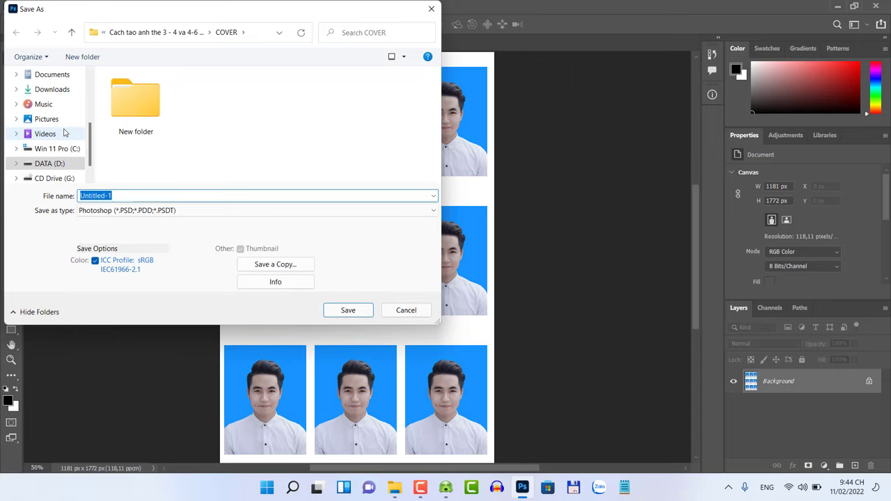
{"action": "scroll", "coordinate": [60, 125], "scroll_direction": "up", "scroll_amount": 3}
{"action": "scroll", "coordinate": [56, 111], "scroll_direction": "up", "scroll_amount": 2}
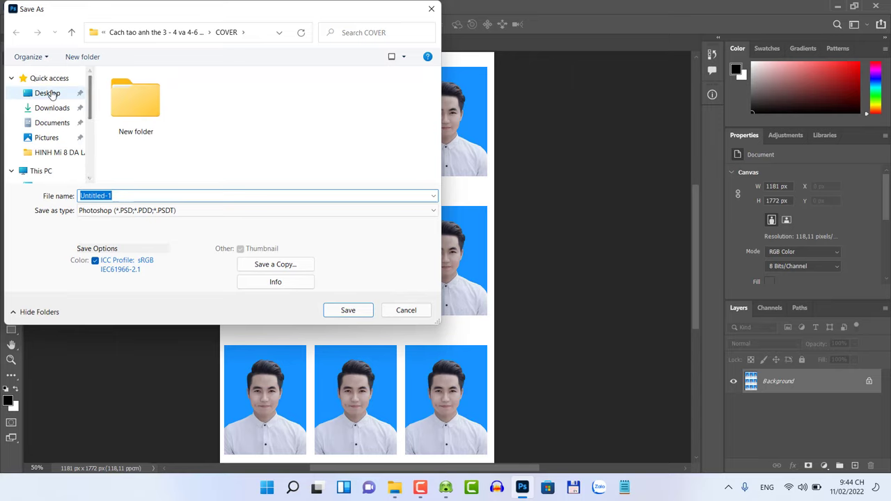
{"action": "left_click", "coordinate": [50, 93]}
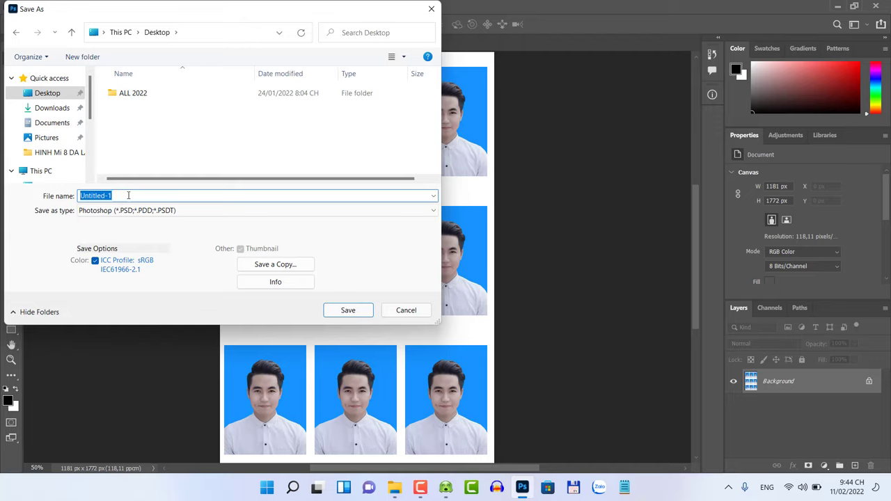
{"action": "type", "text": "anh t"}
{"action": "type", "text": "he 3"}
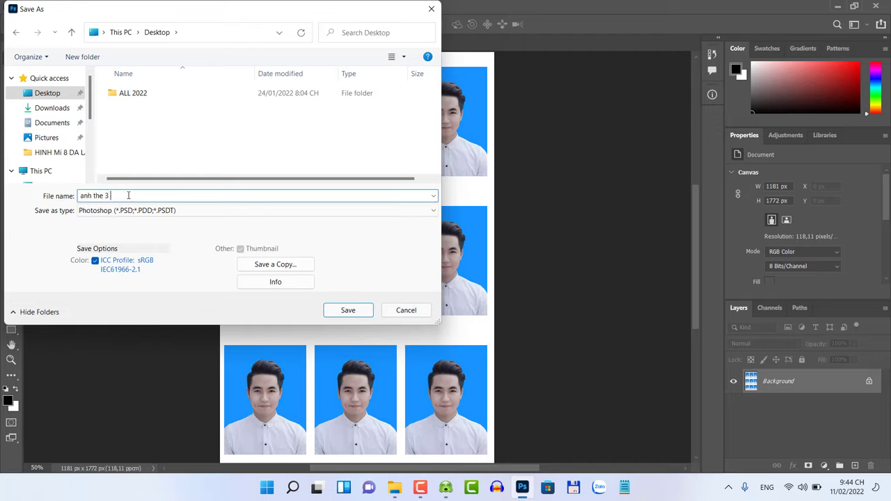
{"action": "type", "text": " x 4"}
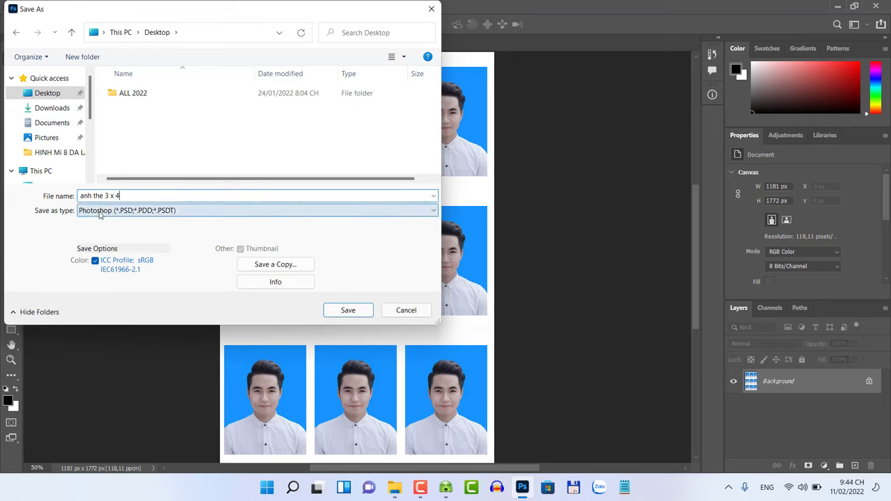
{"action": "left_click", "coordinate": [349, 310]}
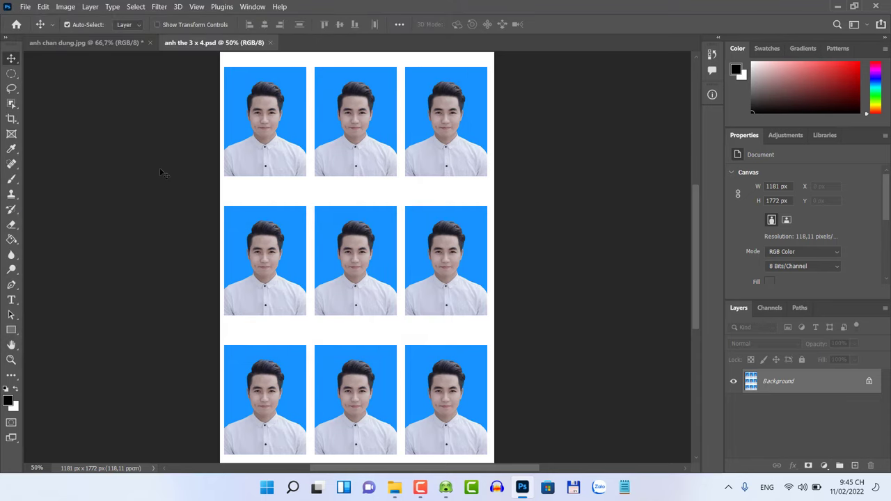
Save a copy named 'anh the 3 x 4 copy' as JPEG on the Desktop at Quality 12 (Maximum).
{"action": "left_click", "coordinate": [25, 7]}
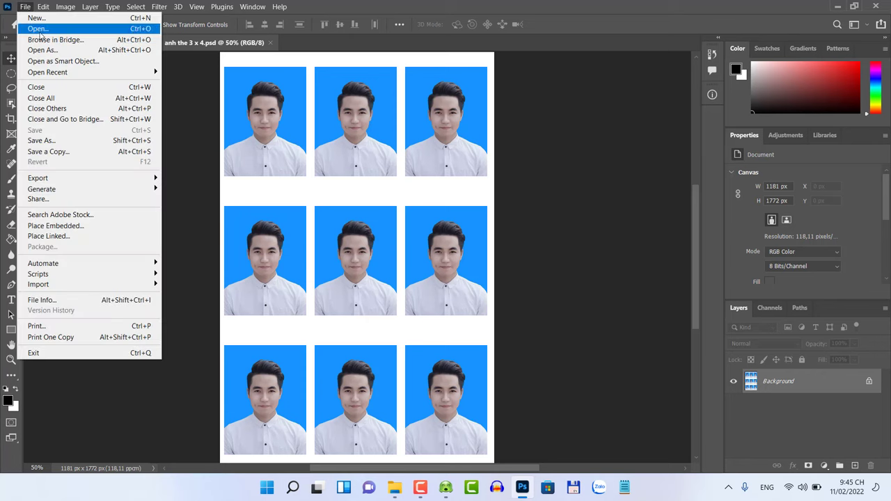
{"action": "left_click", "coordinate": [105, 154]}
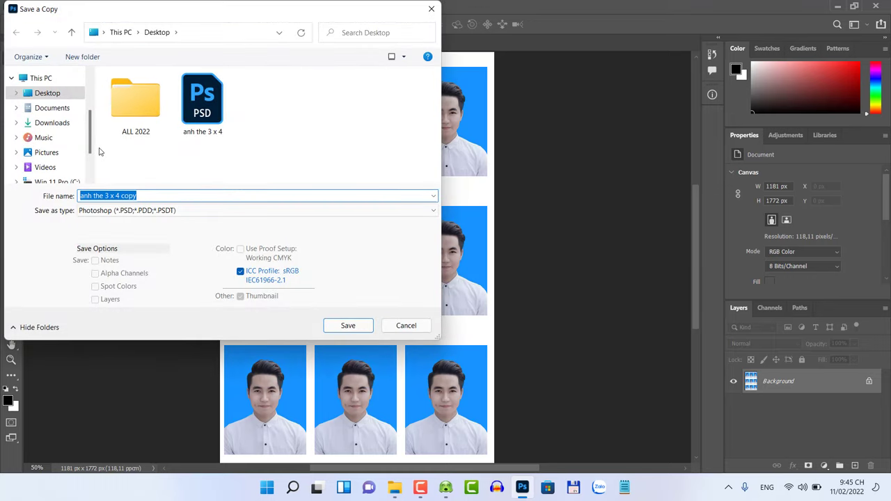
{"action": "left_click", "coordinate": [104, 211]}
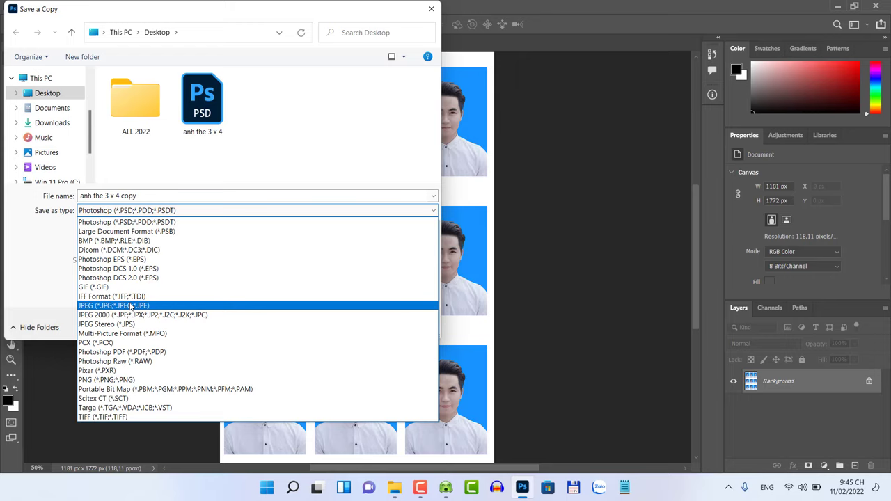
{"action": "left_click", "coordinate": [130, 306]}
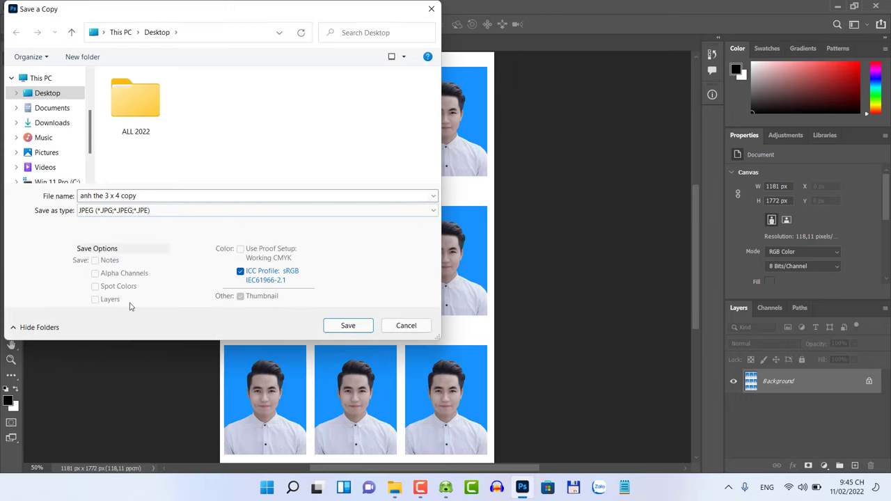
{"action": "left_click", "coordinate": [348, 325]}
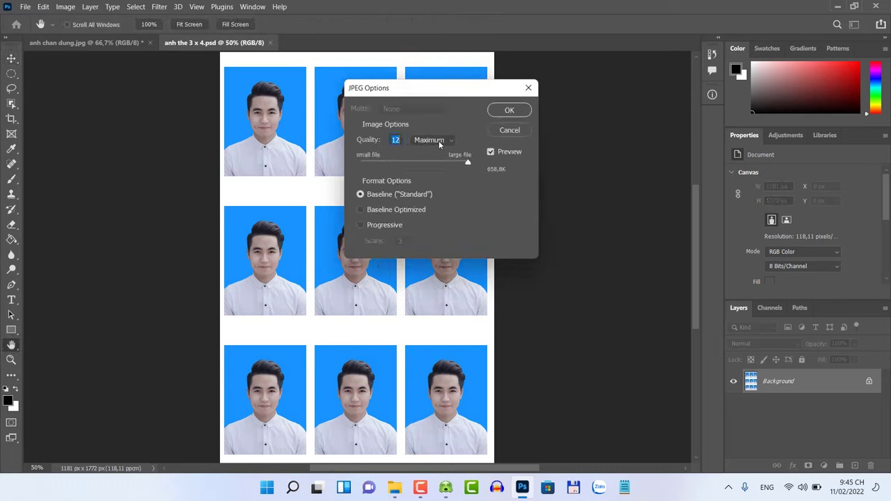
{"action": "left_click", "coordinate": [511, 111]}
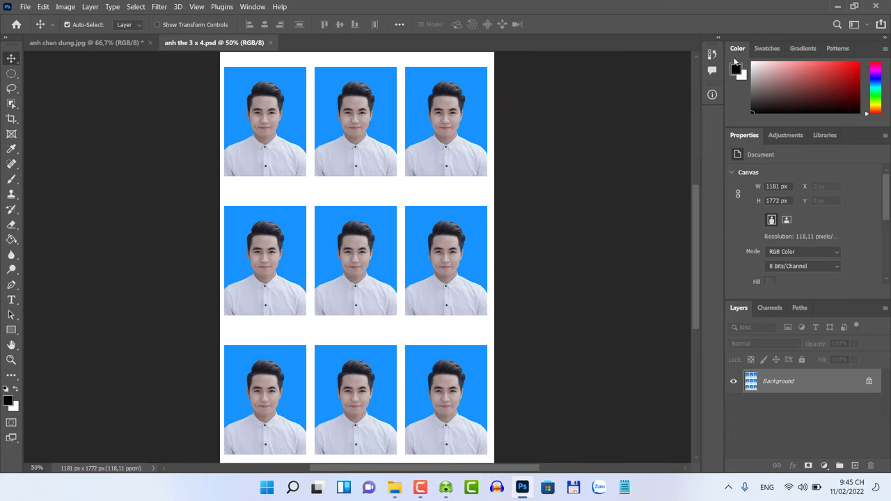
Minimize Photoshop and open the 'anh the 3 x 4 copy' JPG from the desktop.
{"action": "left_click", "coordinate": [837, 6]}
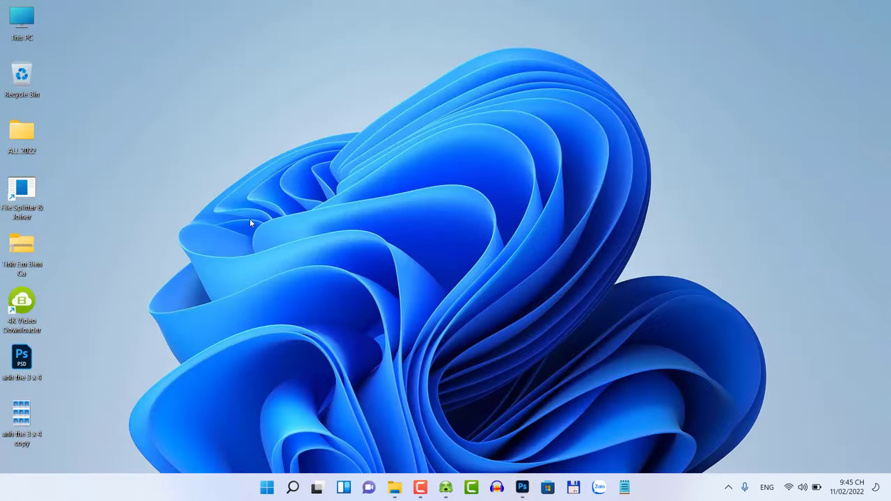
{"action": "double_click", "coordinate": [21, 416]}
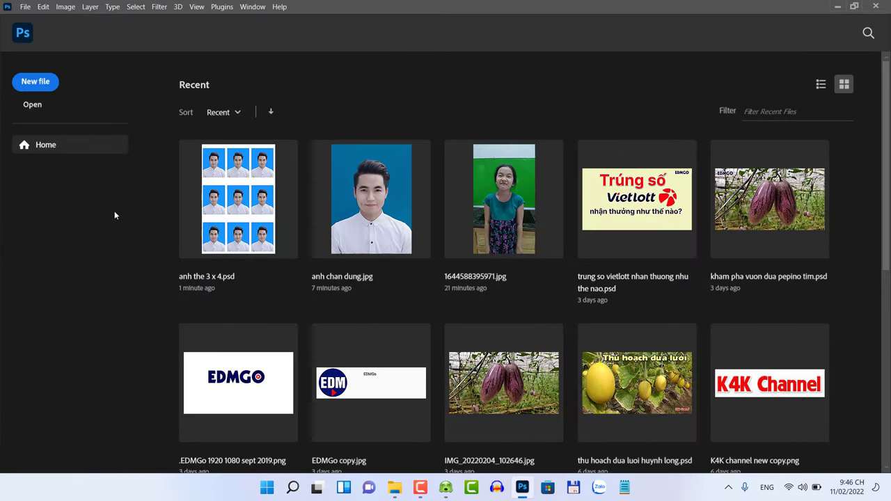
Open 1644588395971.jpg from DATA (D:) > K4Kchannel > ID photo tutorial > COVER.
{"action": "left_click", "coordinate": [32, 106]}
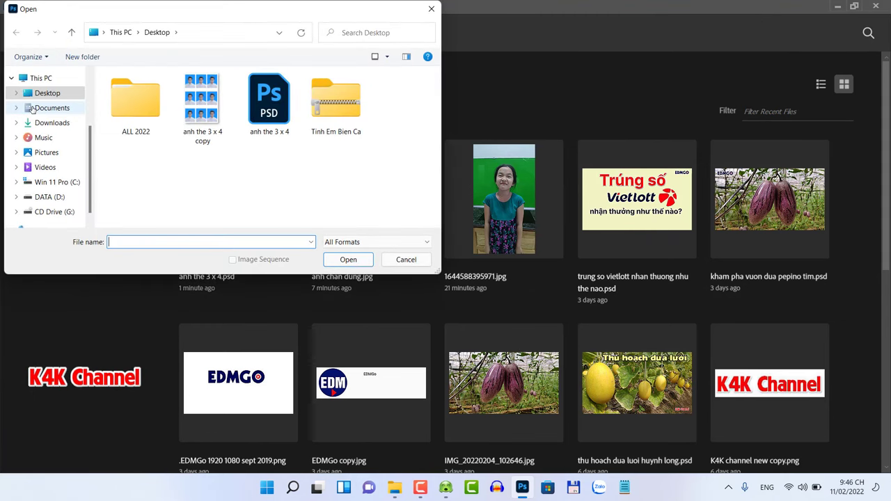
{"action": "left_click", "coordinate": [54, 197]}
{"action": "double_click", "coordinate": [143, 108]}
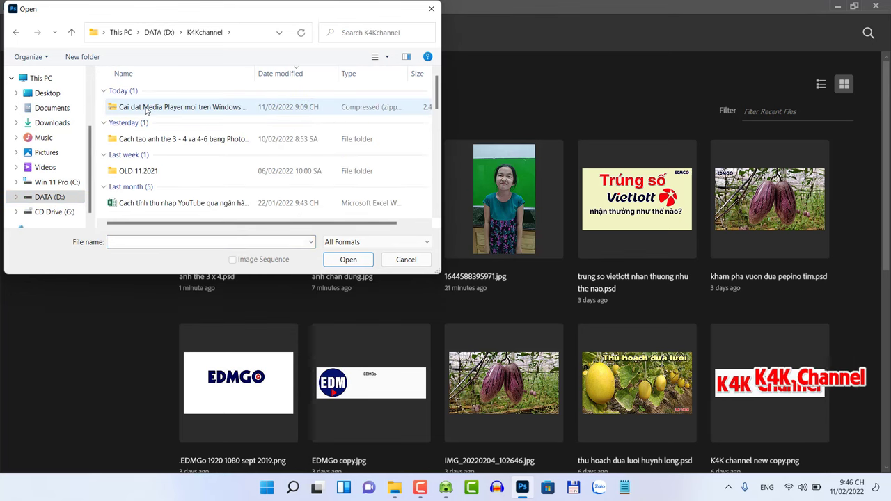
{"action": "double_click", "coordinate": [156, 139]}
{"action": "double_click", "coordinate": [137, 106]}
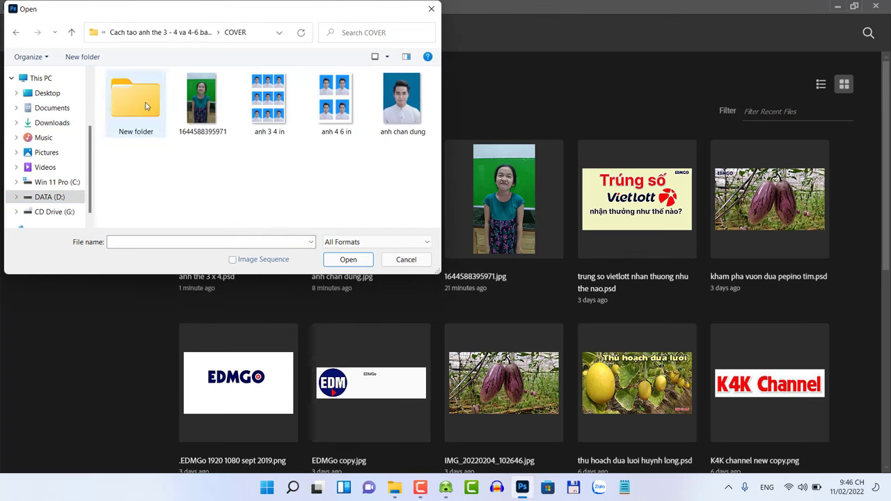
{"action": "left_click", "coordinate": [204, 107]}
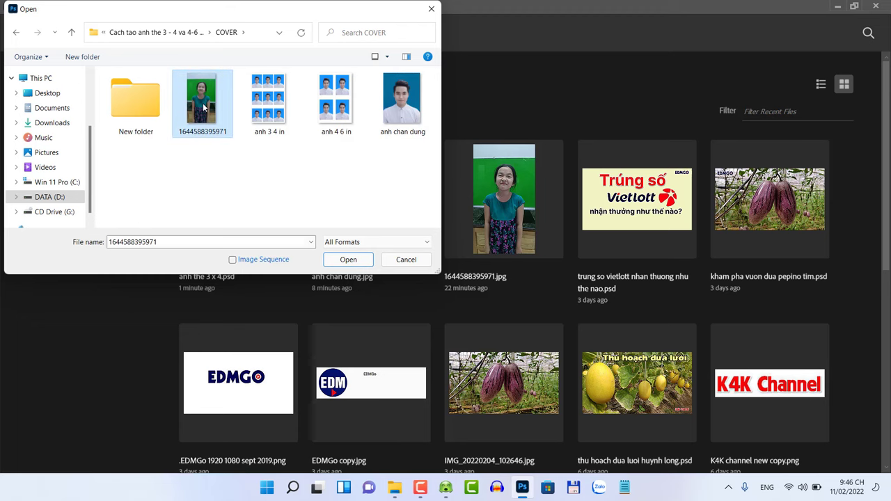
{"action": "left_click", "coordinate": [349, 259]}
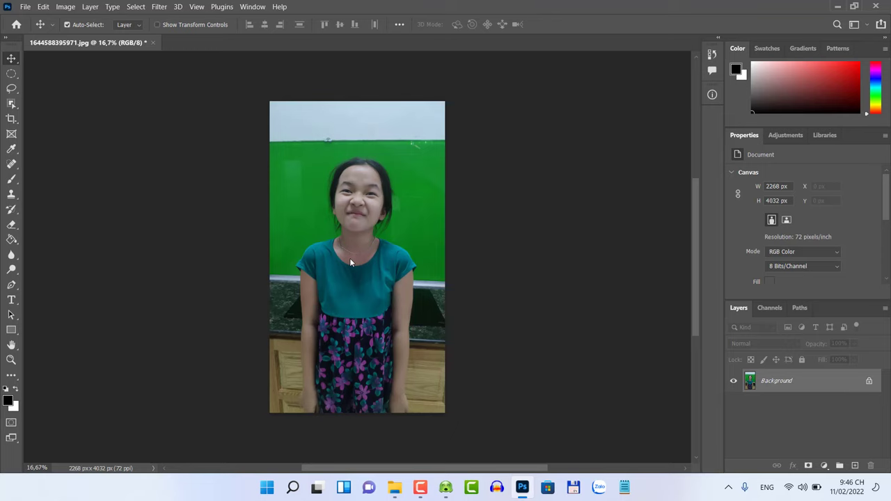
Zoom in and select the girl by boxing her with the Object Selection Tool.
{"action": "key", "text": "ctrl+plus"}
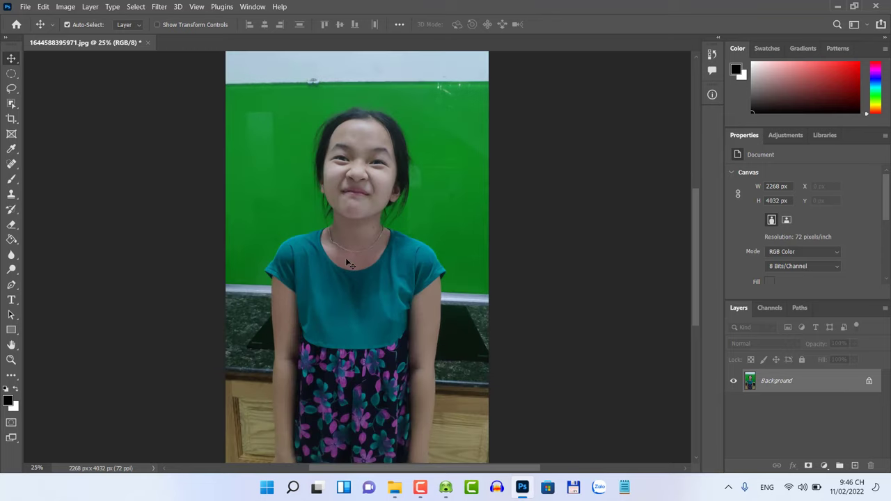
{"action": "left_click", "coordinate": [13, 104]}
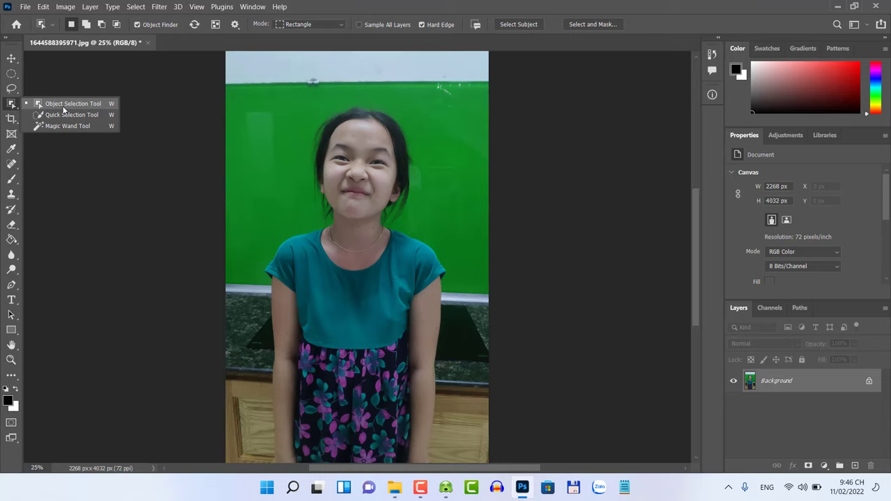
{"action": "left_click", "coordinate": [64, 107]}
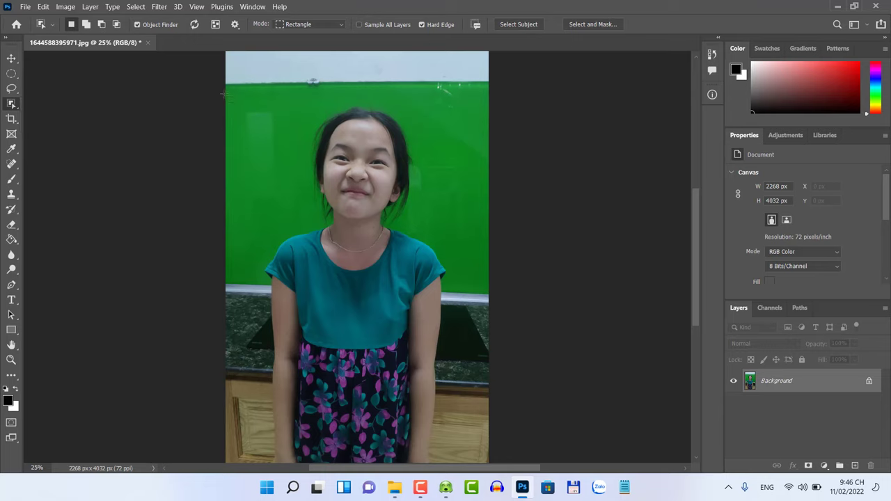
{"action": "mouse_move", "coordinate": [225, 93]}
{"action": "left_mouse_down"}
{"action": "mouse_move", "coordinate": [442, 339]}
{"action": "mouse_move", "coordinate": [496, 458]}
{"action": "left_mouse_up"}
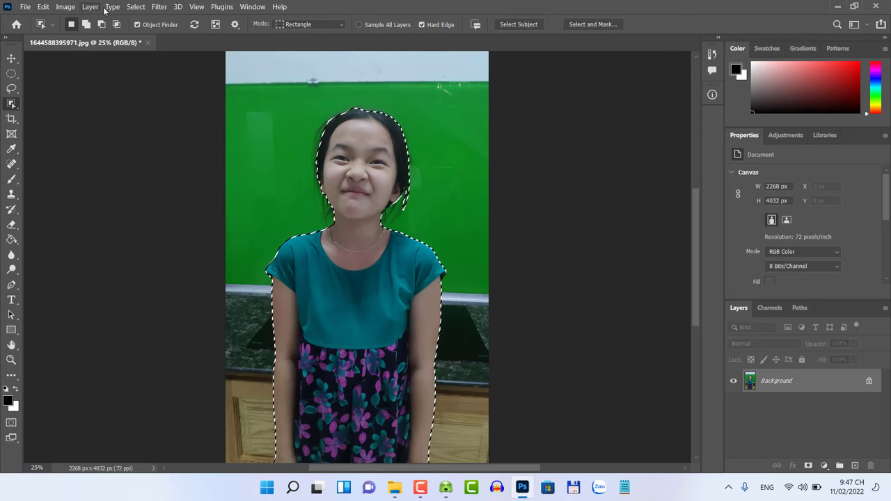
{"action": "left_click", "coordinate": [136, 9]}
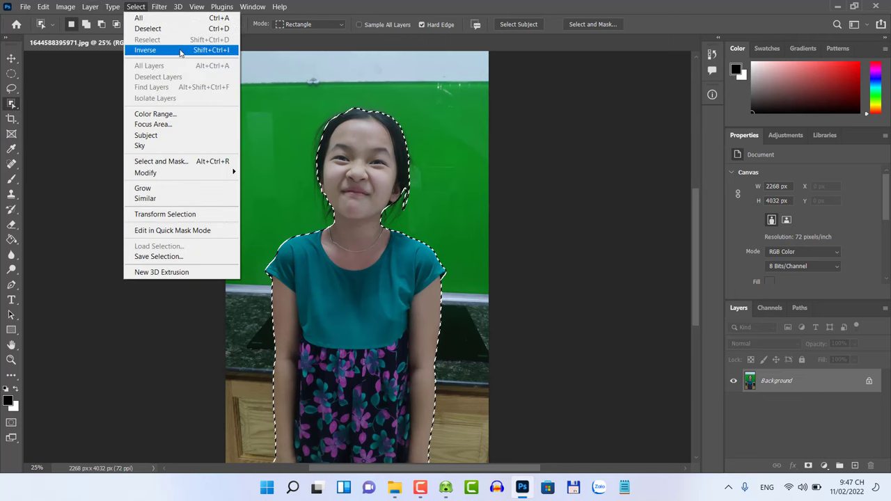
Invert the selection and add a Solid Color fill layer labelled blue.
{"action": "left_click", "coordinate": [179, 51]}
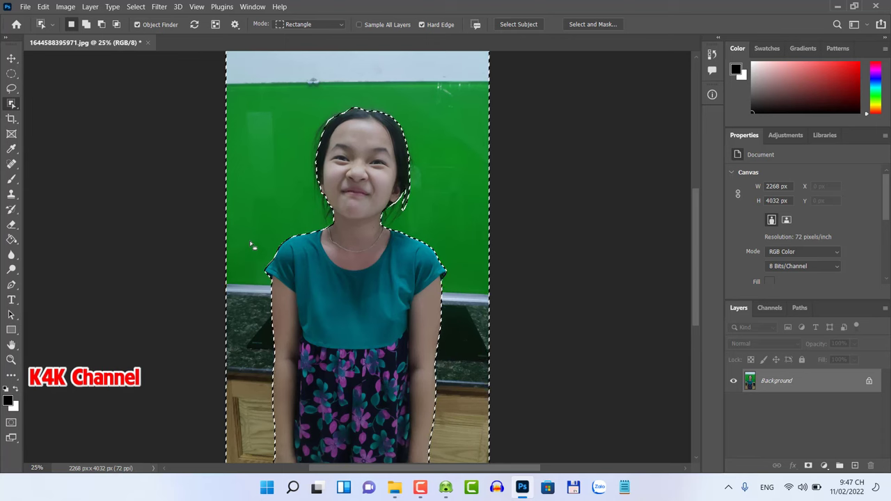
{"action": "left_click", "coordinate": [90, 7]}
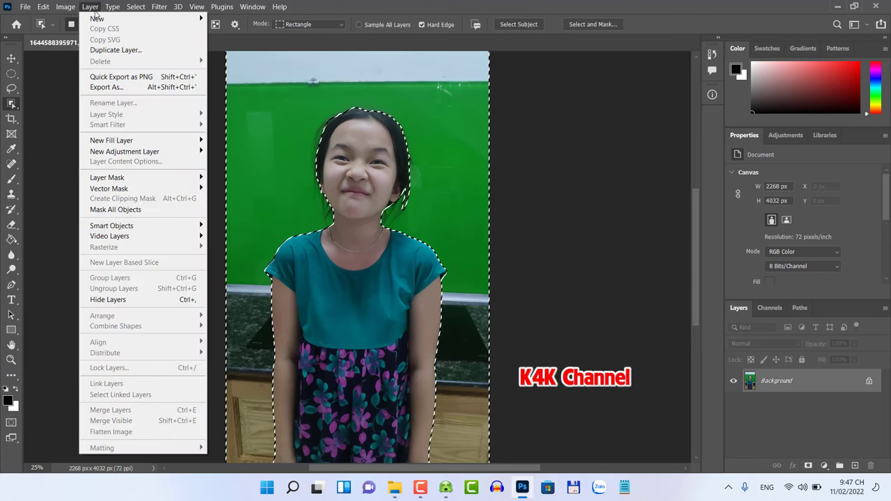
{"action": "mouse_move", "coordinate": [112, 140]}
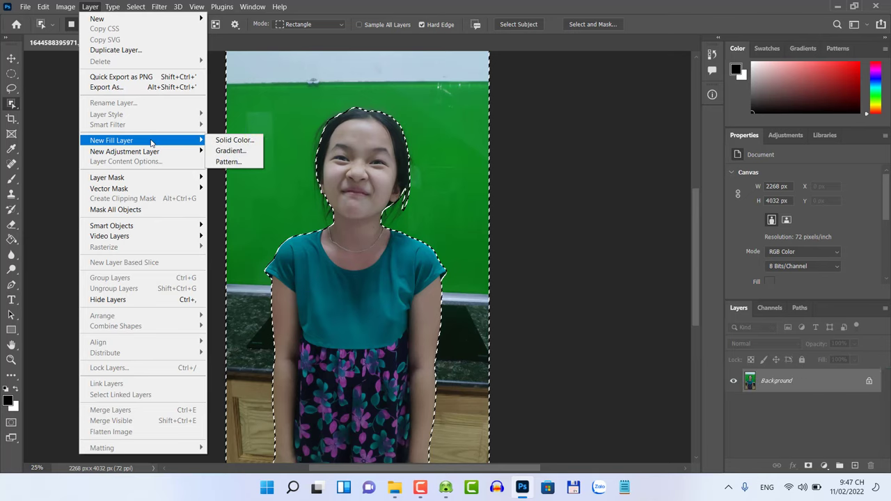
{"action": "left_click", "coordinate": [253, 144]}
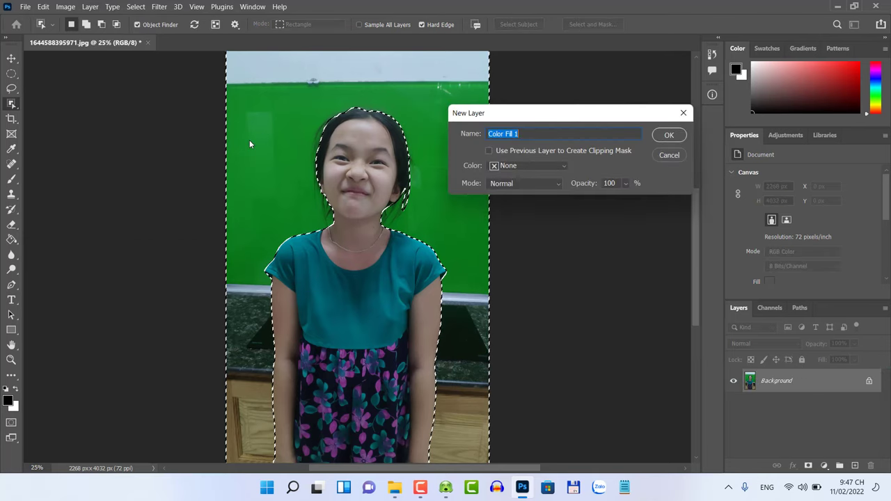
{"action": "left_click", "coordinate": [524, 166]}
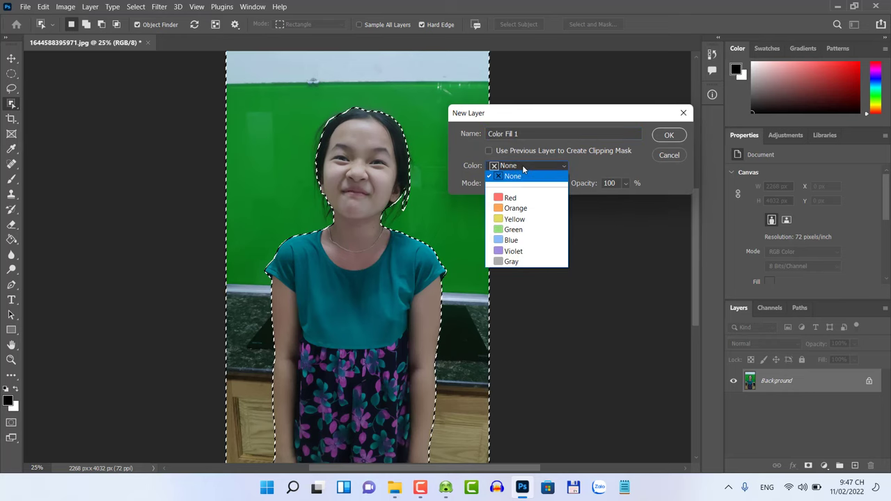
{"action": "left_click", "coordinate": [519, 240]}
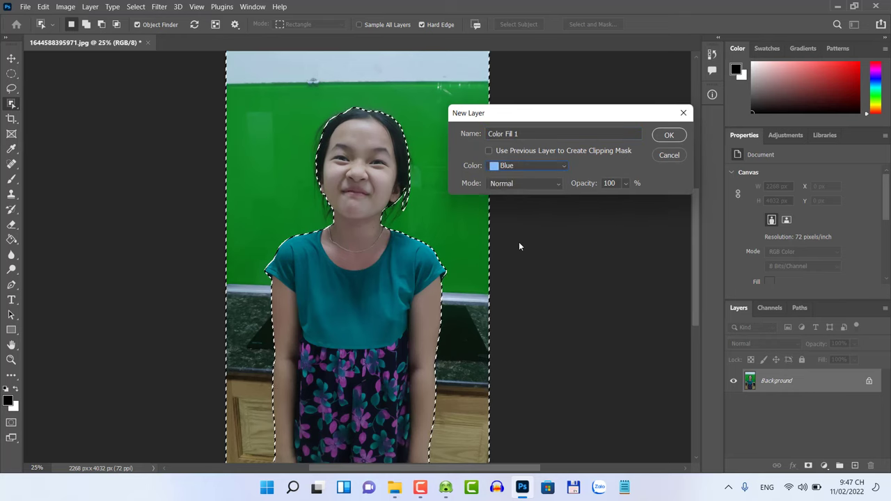
{"action": "left_click", "coordinate": [666, 137]}
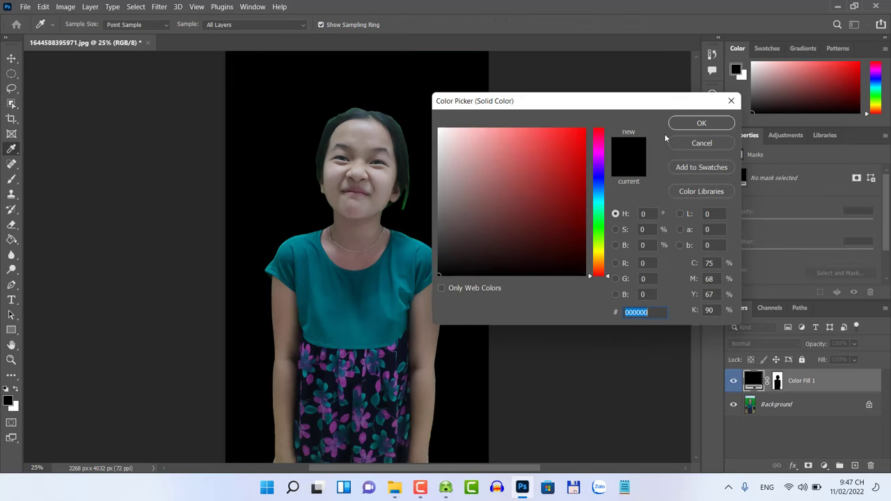
Set the fill colour to bright blue hex 1694ff in the Color Picker.
{"action": "left_click", "coordinate": [598, 183]}
{"action": "left_click_drag", "start_coordinate": [577, 153], "coordinate": [568, 135]}
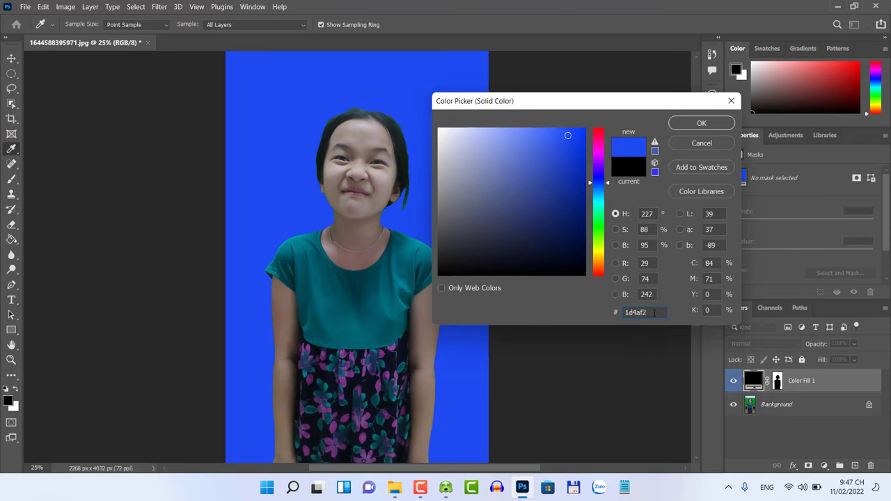
{"action": "left_click_drag", "start_coordinate": [654, 312], "coordinate": [610, 313]}
{"action": "type", "text": "16"}
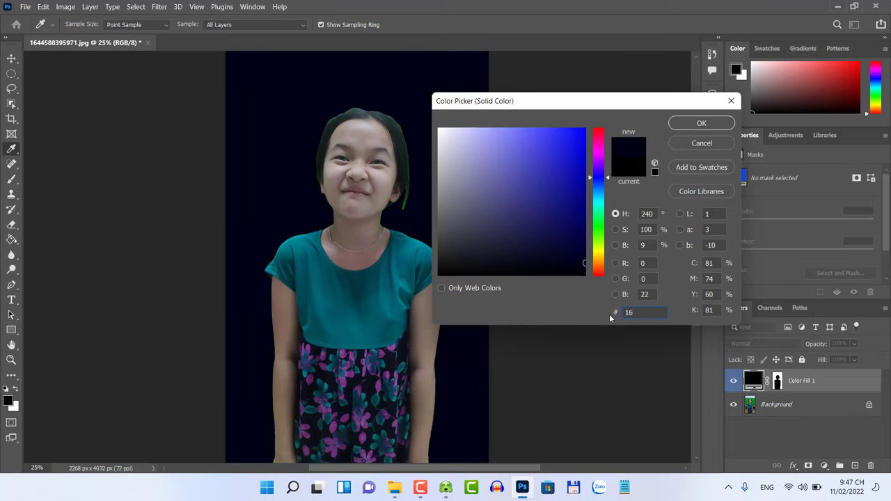
{"action": "type", "text": "94ff"}
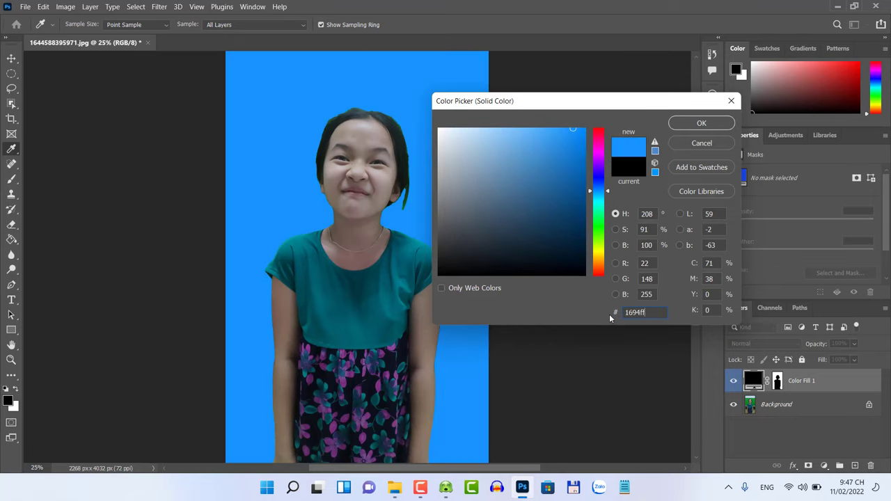
{"action": "left_click", "coordinate": [701, 124]}
{"action": "left_click", "coordinate": [702, 124]}
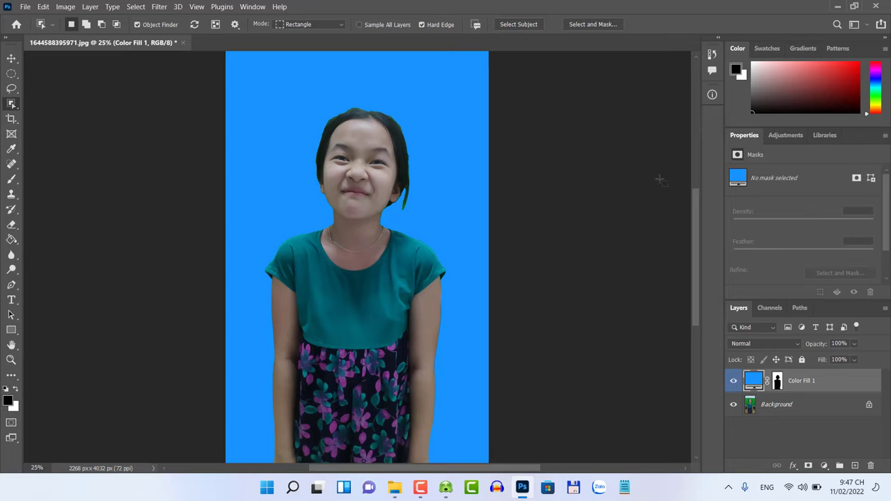
Flatten the Color Fill 1 layer and photo via Flatten Image into one Background layer.
{"action": "right_click", "coordinate": [834, 383]}
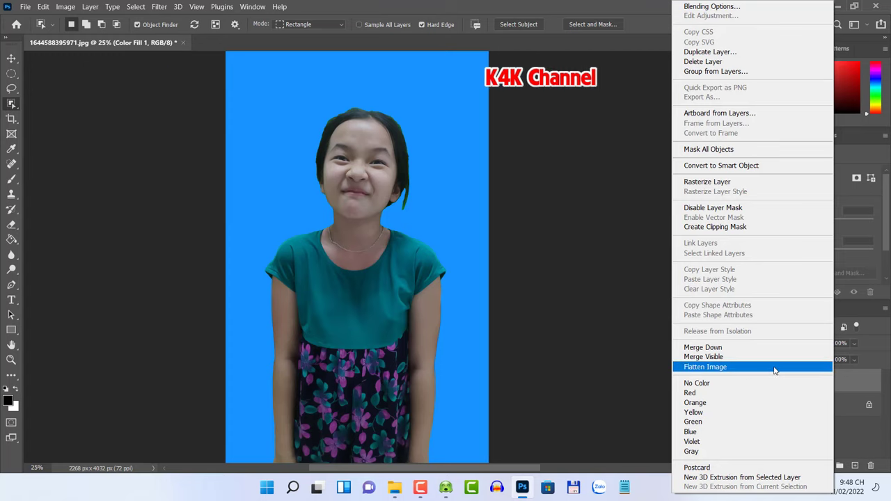
{"action": "left_click", "coordinate": [775, 367]}
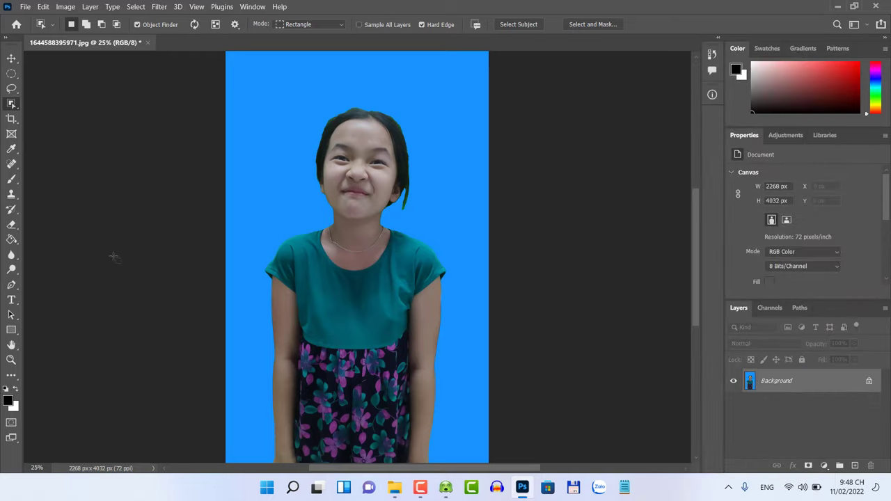
Set the Crop Tool to a 4 cm × 6 cm ratio.
{"action": "left_click", "coordinate": [13, 121]}
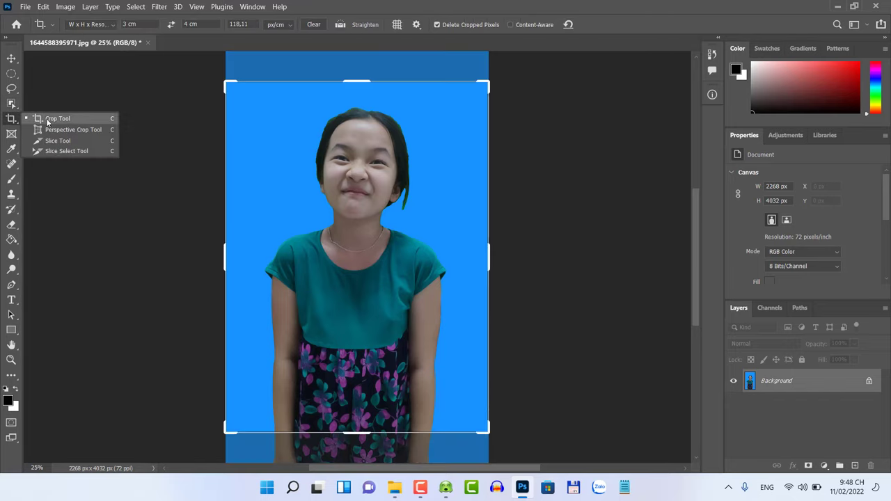
{"action": "left_click", "coordinate": [47, 120]}
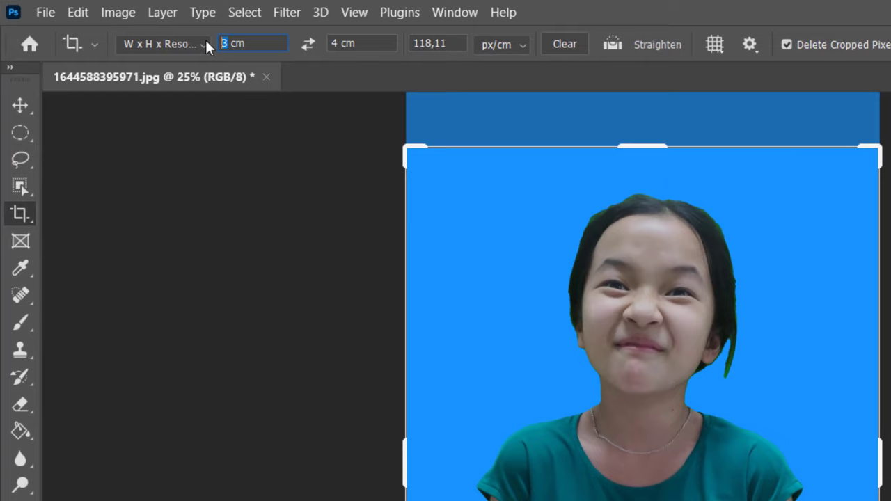
{"action": "type", "text": "4"}
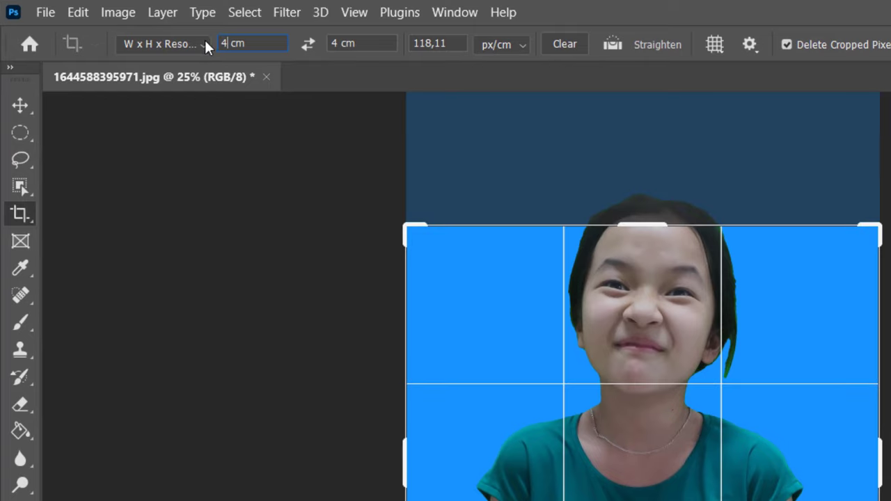
{"action": "left_click", "coordinate": [326, 42]}
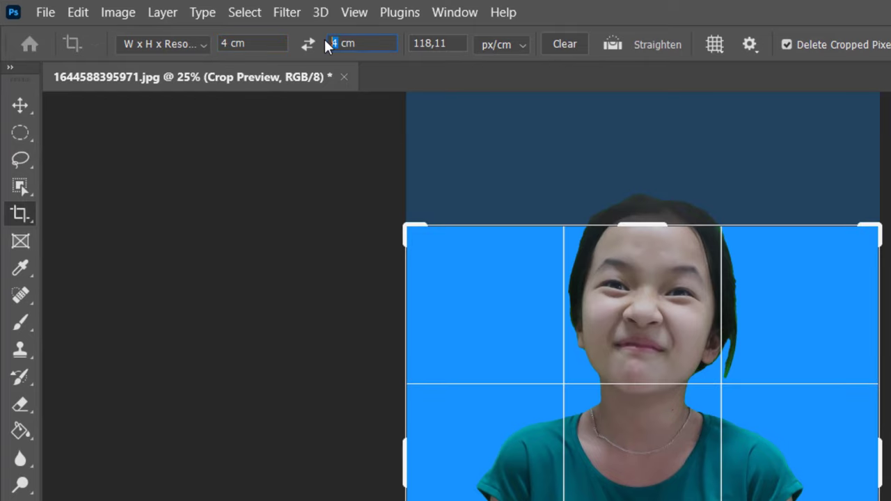
{"action": "type", "text": "6"}
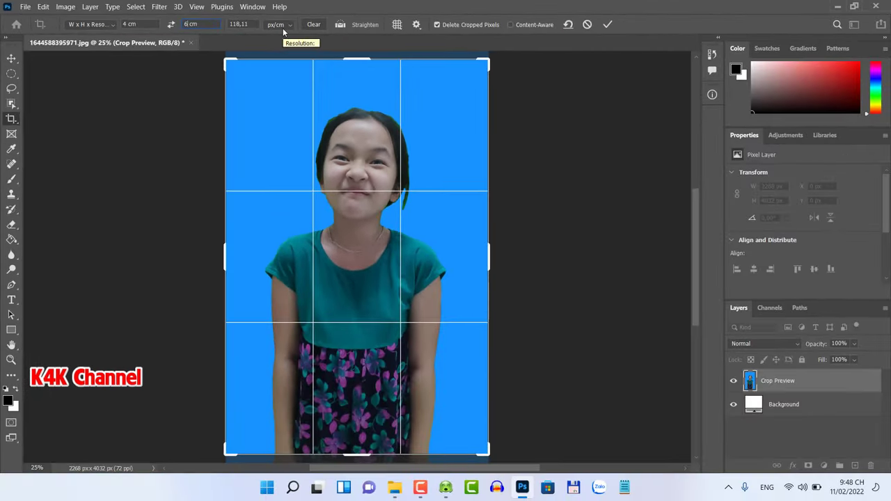
Apply Image > Crop to get a 472 × 709 px photo at 118,11 px/cm.
{"action": "left_click", "coordinate": [69, 10]}
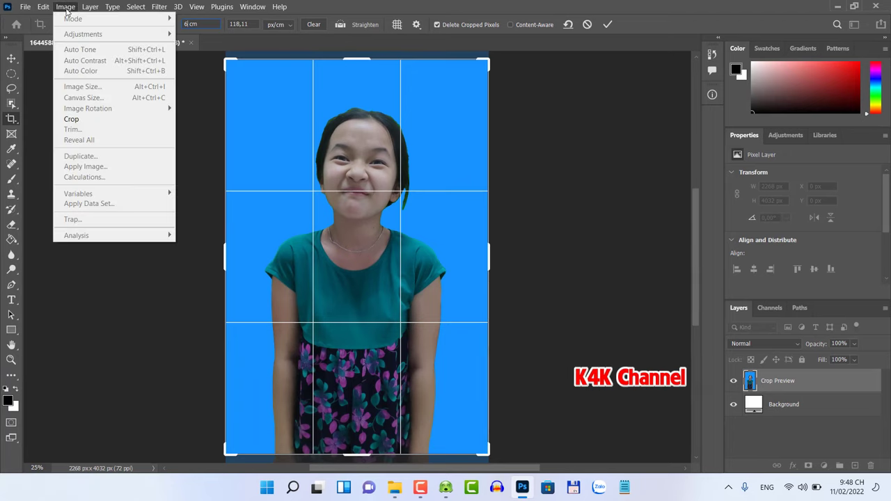
{"action": "left_click", "coordinate": [119, 122]}
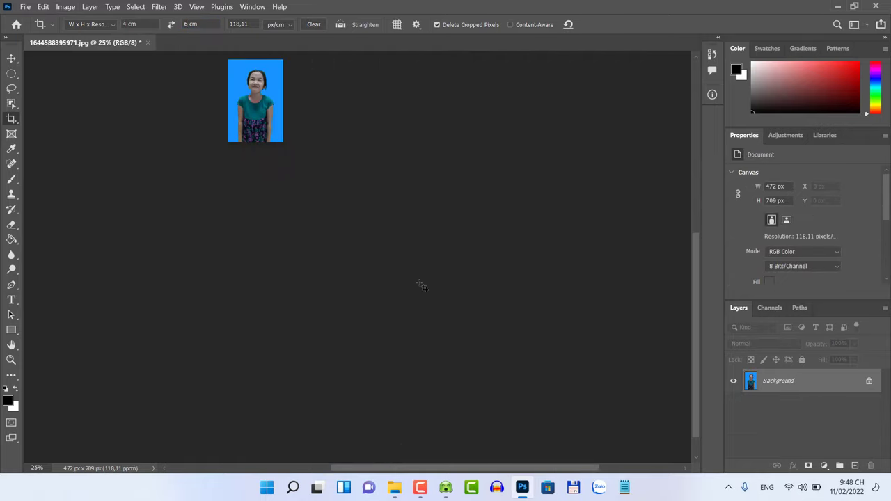
{"action": "scroll", "coordinate": [421, 286], "scroll_direction": "up", "scroll_amount": 1}
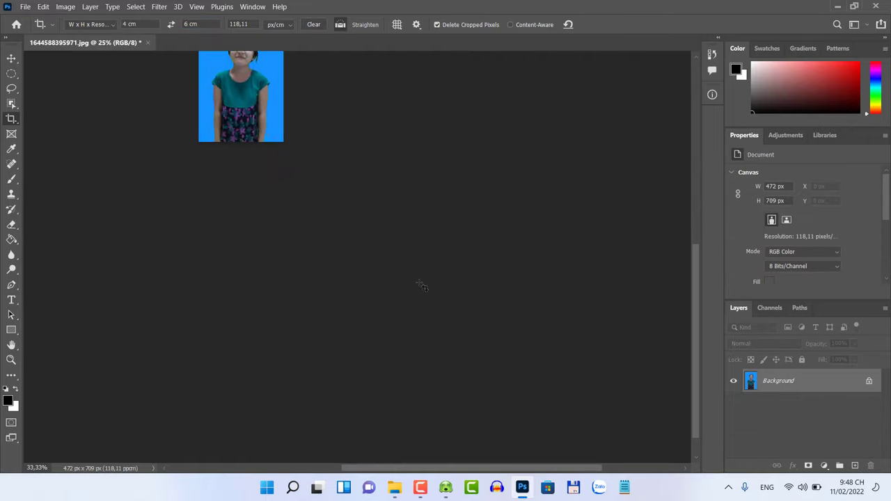
{"action": "scroll", "coordinate": [421, 285], "scroll_direction": "up", "scroll_amount": 1}
{"action": "scroll", "coordinate": [421, 286], "scroll_direction": "up", "scroll_amount": 2}
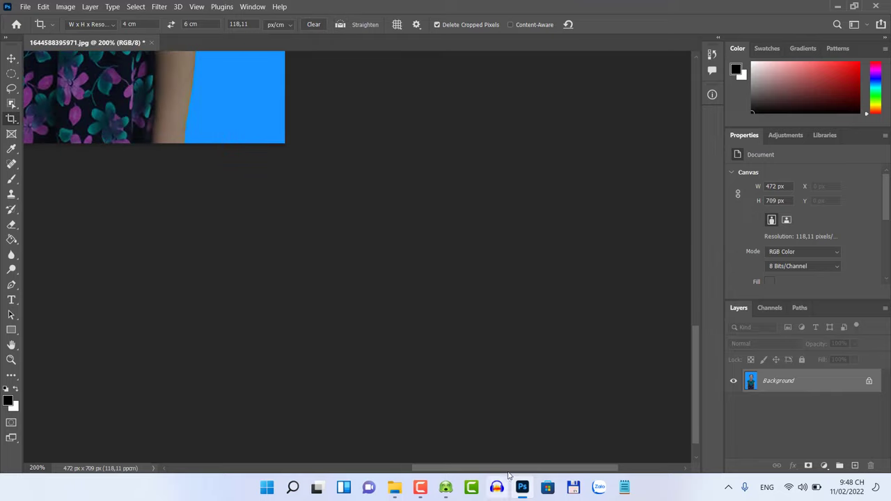
{"action": "scroll", "coordinate": [465, 365], "scroll_direction": "up", "scroll_amount": 1}
{"action": "scroll", "coordinate": [465, 365], "scroll_direction": "up", "scroll_amount": 2}
{"action": "scroll", "coordinate": [461, 312], "scroll_direction": "up", "scroll_amount": 1}
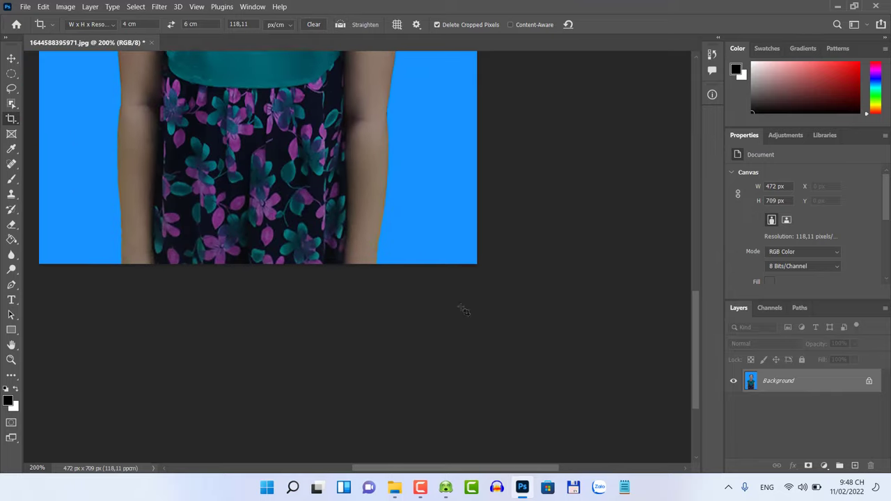
{"action": "scroll", "coordinate": [462, 312], "scroll_direction": "up", "scroll_amount": 1}
{"action": "scroll", "coordinate": [456, 309], "scroll_direction": "down", "scroll_amount": 1}
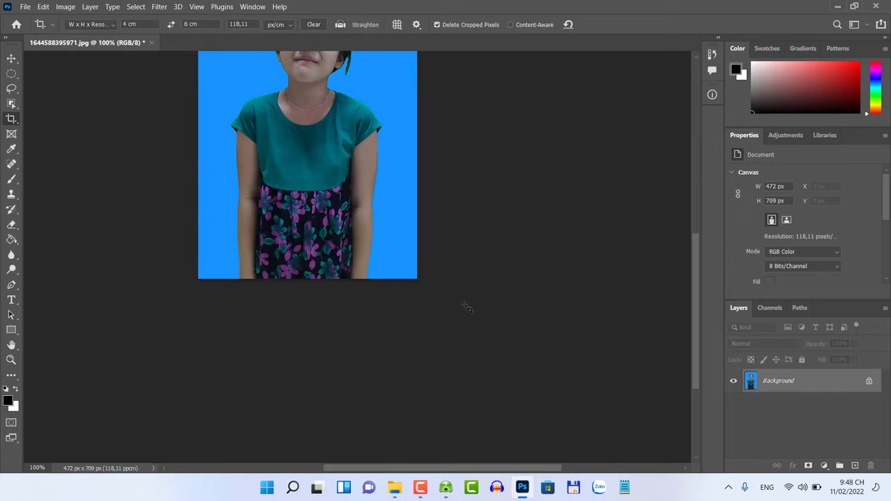
{"action": "scroll", "coordinate": [467, 311], "scroll_direction": "up", "scroll_amount": 1}
{"action": "scroll", "coordinate": [471, 315], "scroll_direction": "up", "scroll_amount": 1}
{"action": "scroll", "coordinate": [472, 315], "scroll_direction": "up", "scroll_amount": 1}
{"action": "scroll", "coordinate": [472, 316], "scroll_direction": "up", "scroll_amount": 1}
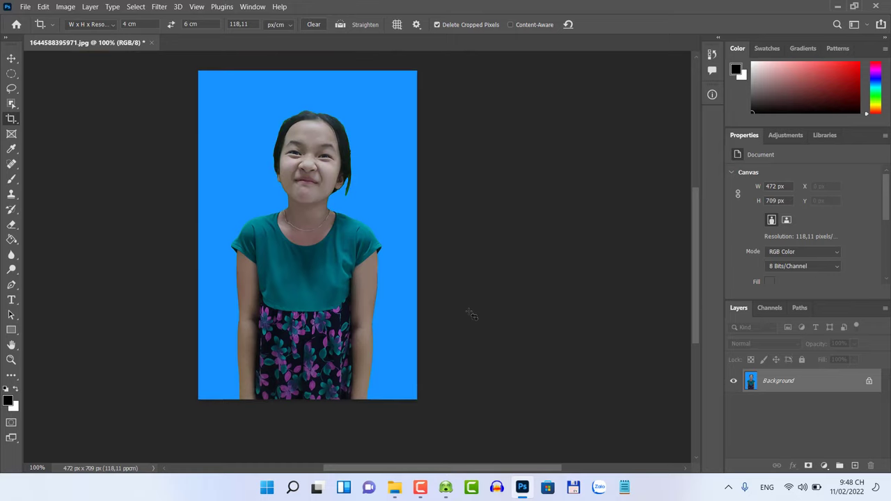
{"action": "scroll", "coordinate": [472, 320], "scroll_direction": "up", "scroll_amount": 1}
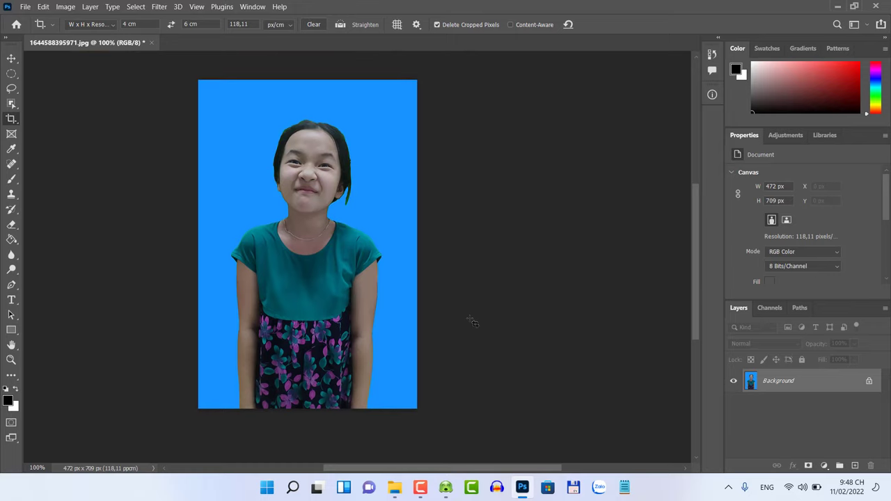
Set Canvas Size in pixels to width 570 and height 870, adding a white border.
{"action": "left_click", "coordinate": [68, 8]}
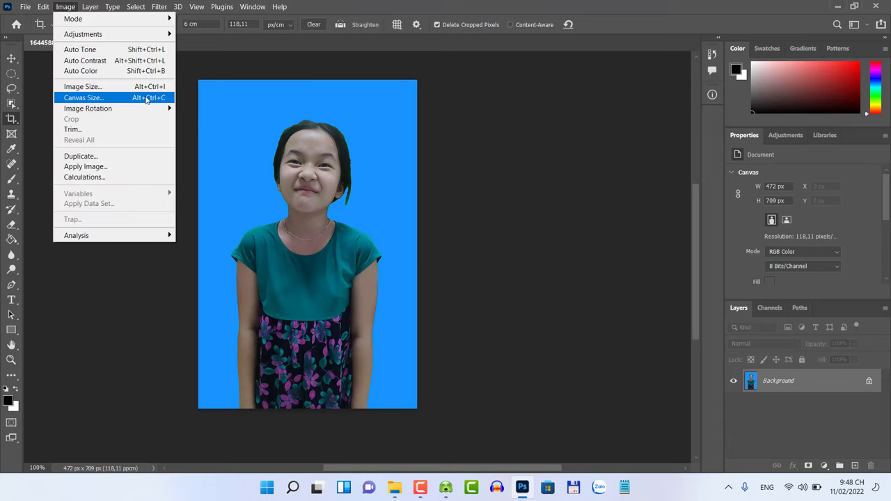
{"action": "left_click", "coordinate": [146, 98]}
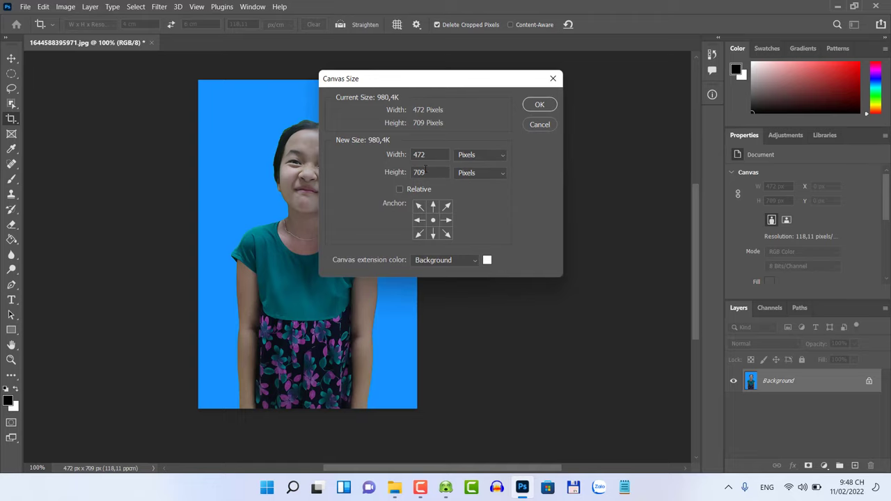
{"action": "left_click", "coordinate": [479, 155]}
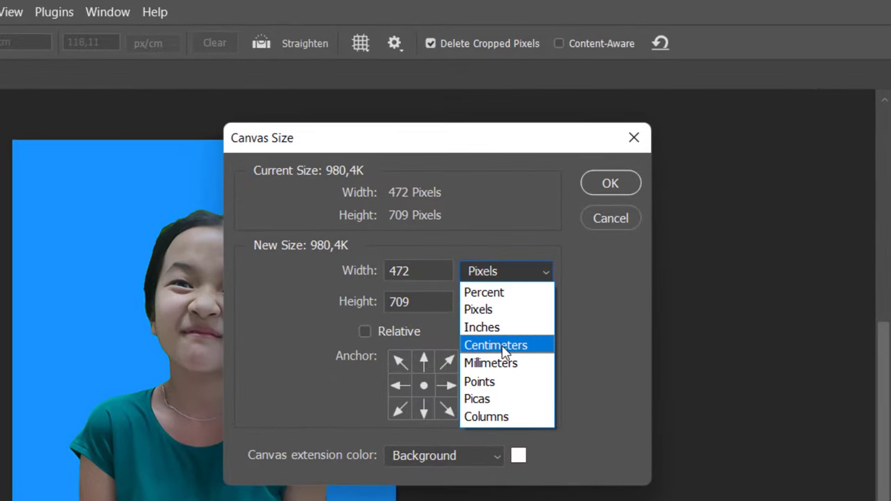
{"action": "left_click", "coordinate": [499, 346]}
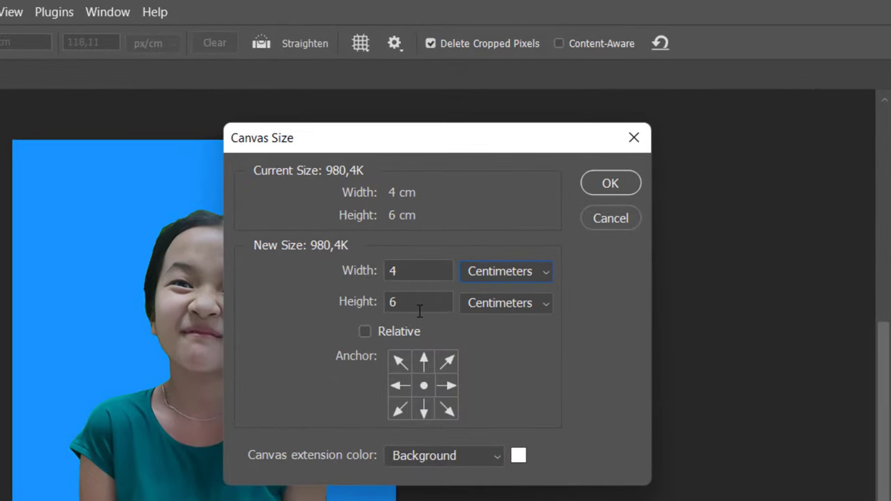
{"action": "left_click", "coordinate": [496, 277]}
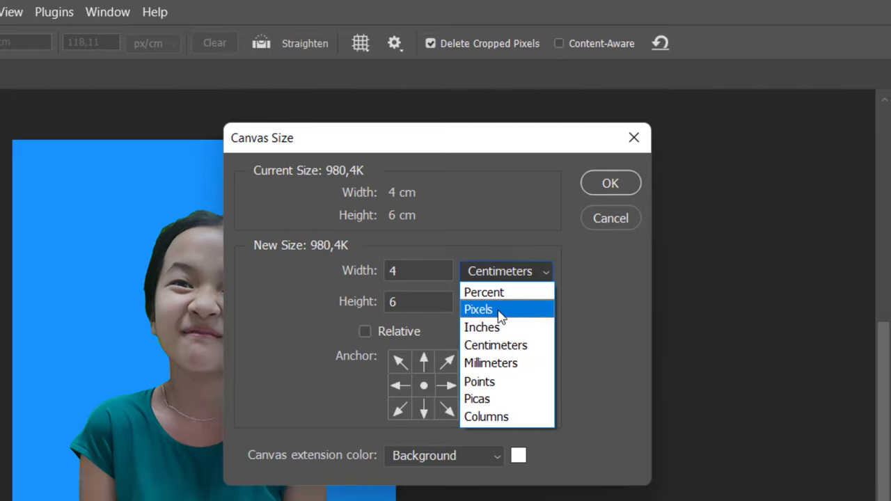
{"action": "left_click", "coordinate": [500, 315]}
{"action": "left_click_drag", "start_coordinate": [432, 272], "coordinate": [361, 272]}
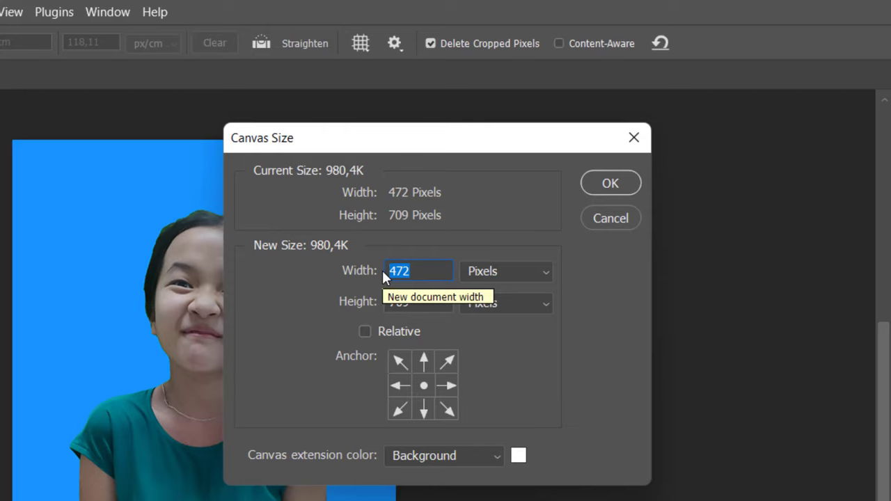
{"action": "type", "text": "570"}
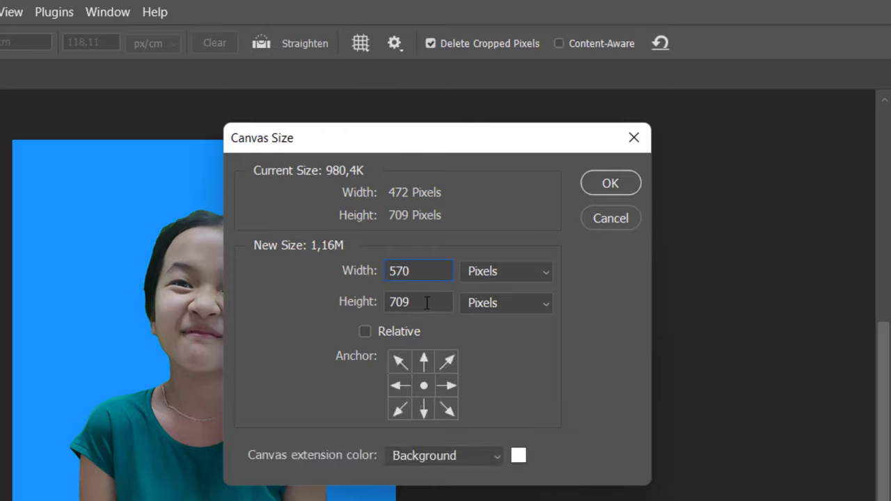
{"action": "left_click_drag", "start_coordinate": [428, 303], "coordinate": [381, 307]}
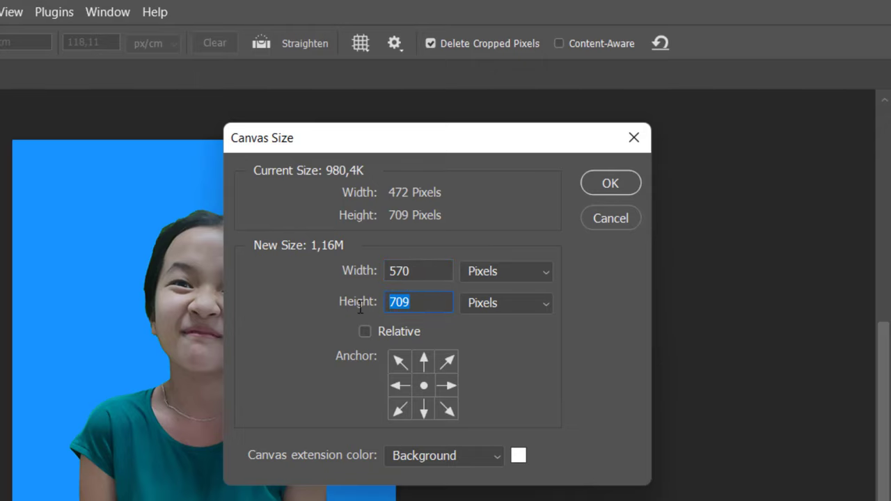
{"action": "type", "text": "870"}
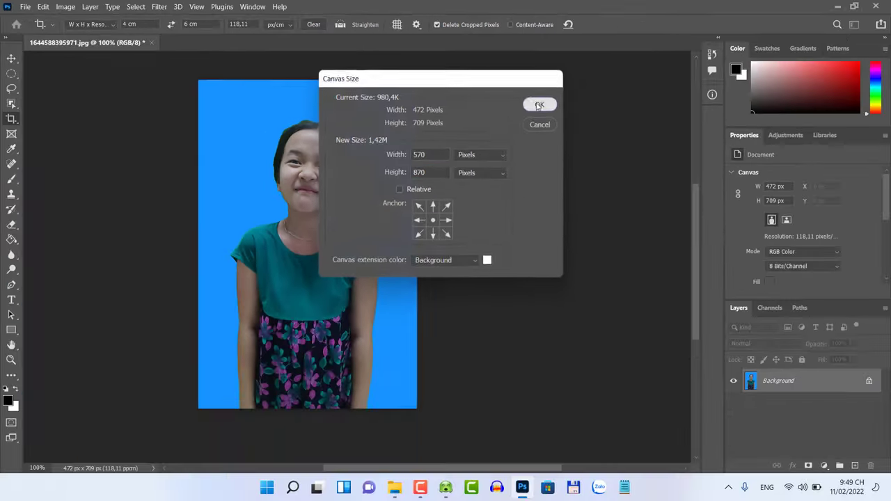
{"action": "left_click", "coordinate": [530, 101]}
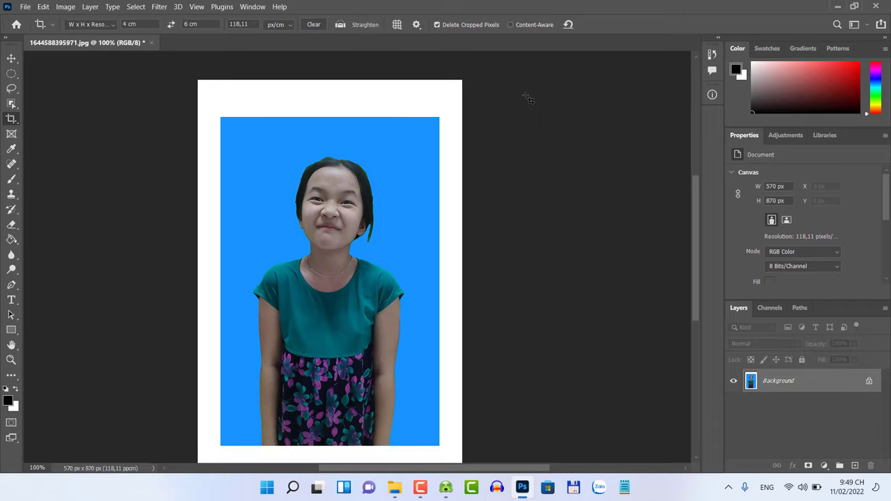
Define the bordered photo as a pattern named 'anh the 4 x 6'.
{"action": "left_click", "coordinate": [43, 8]}
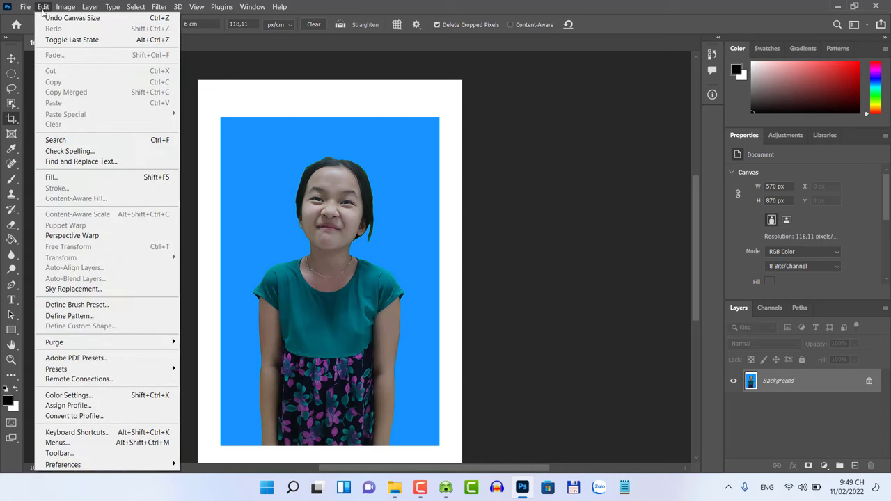
{"action": "left_click", "coordinate": [101, 319]}
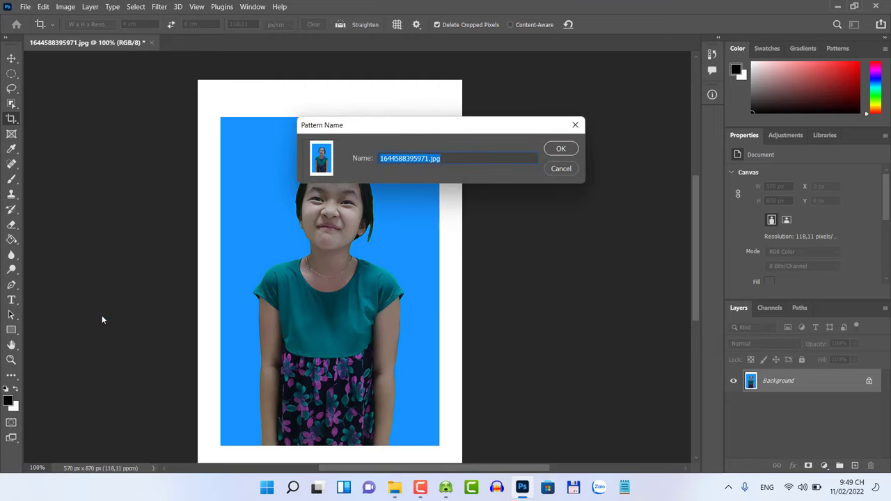
{"action": "type", "text": "anh"}
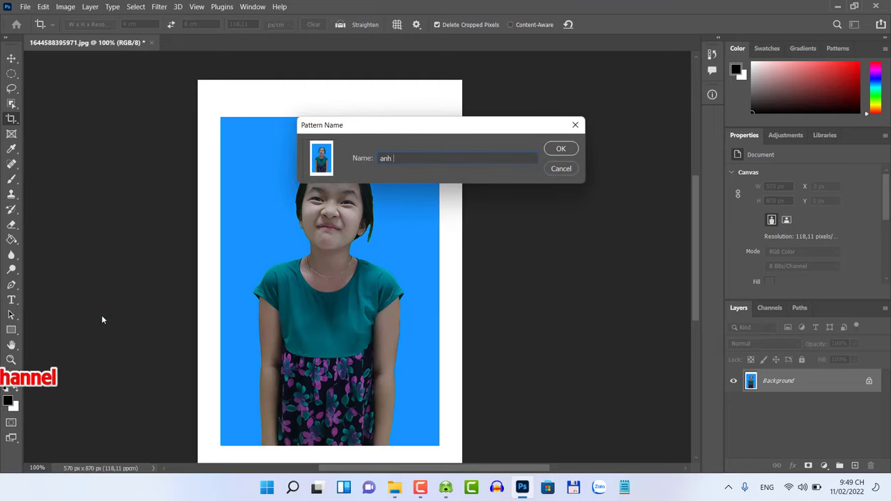
{"action": "type", "text": " the 4"}
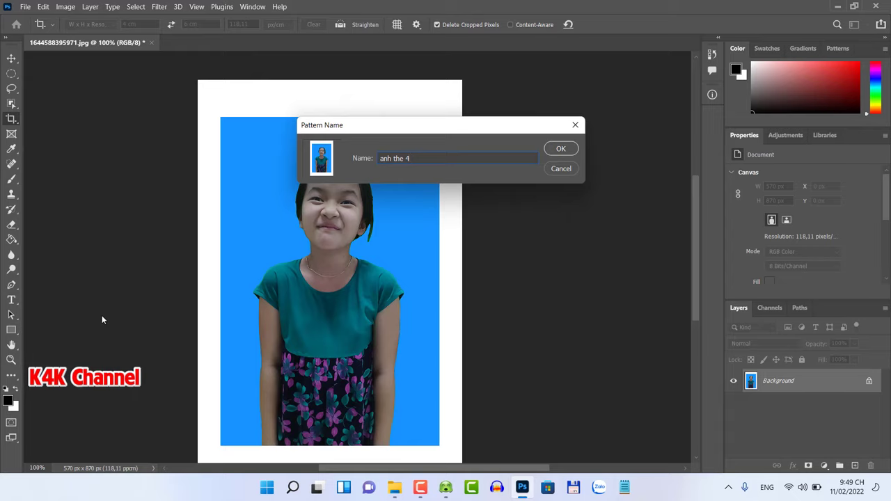
{"action": "type", "text": " x 6"}
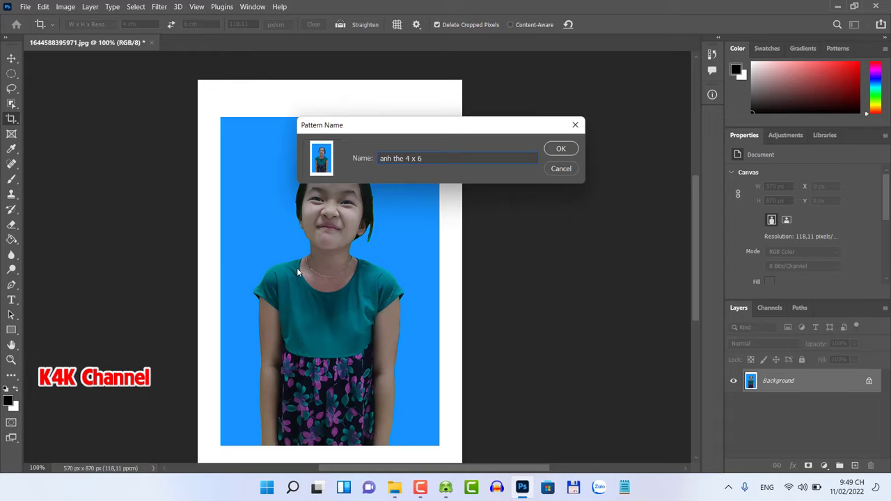
{"action": "left_click", "coordinate": [560, 149]}
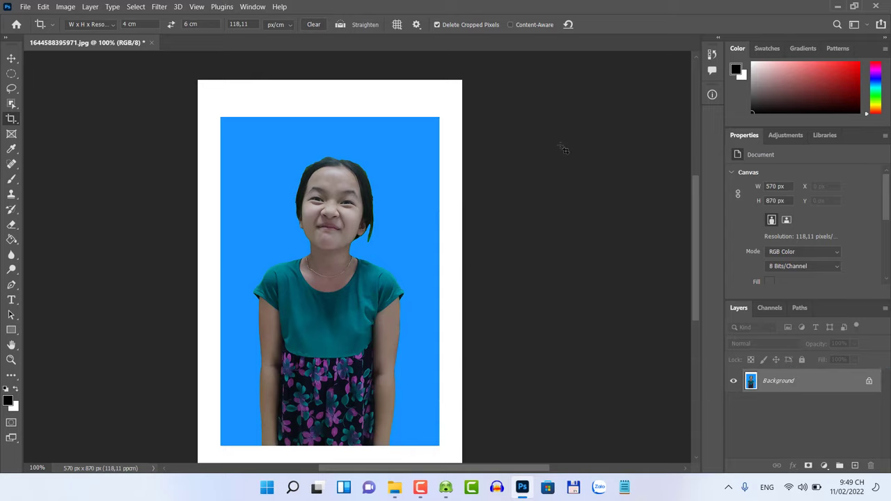
{"action": "left_click", "coordinate": [12, 60]}
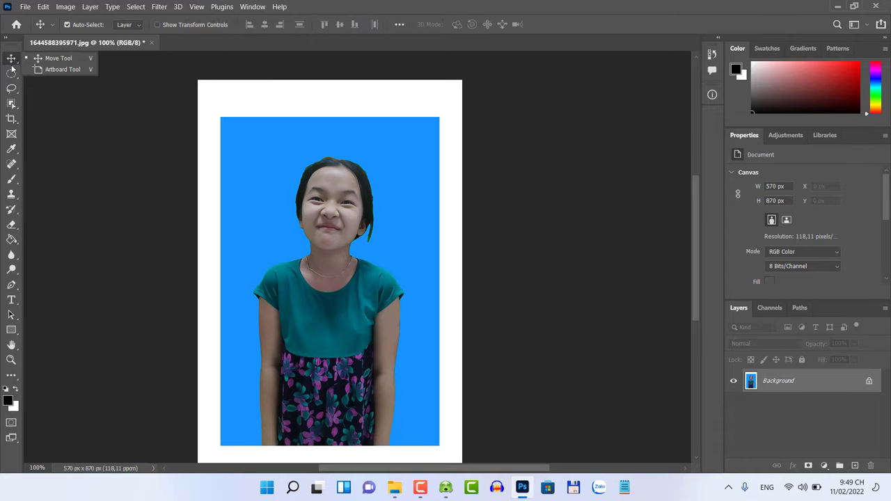
Create a new 10 × 15 cm document at 118.11 px/cm and zoom to 50%.
{"action": "left_click", "coordinate": [24, 9]}
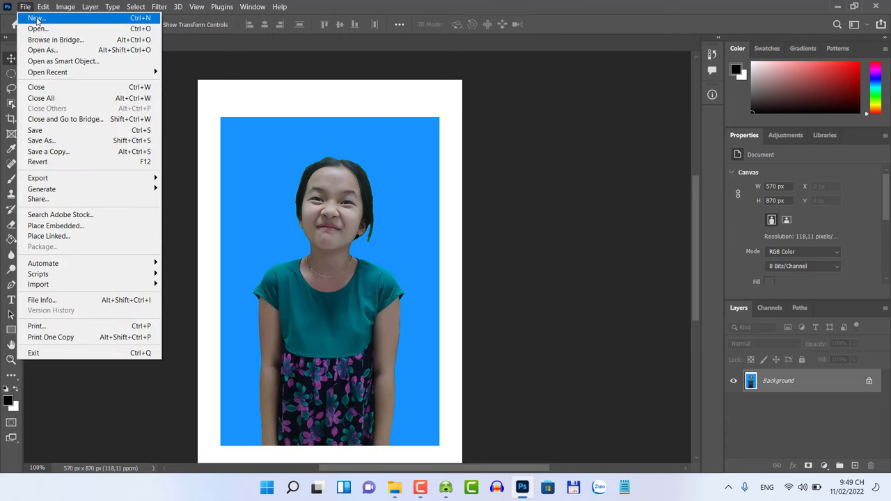
{"action": "left_click", "coordinate": [36, 19]}
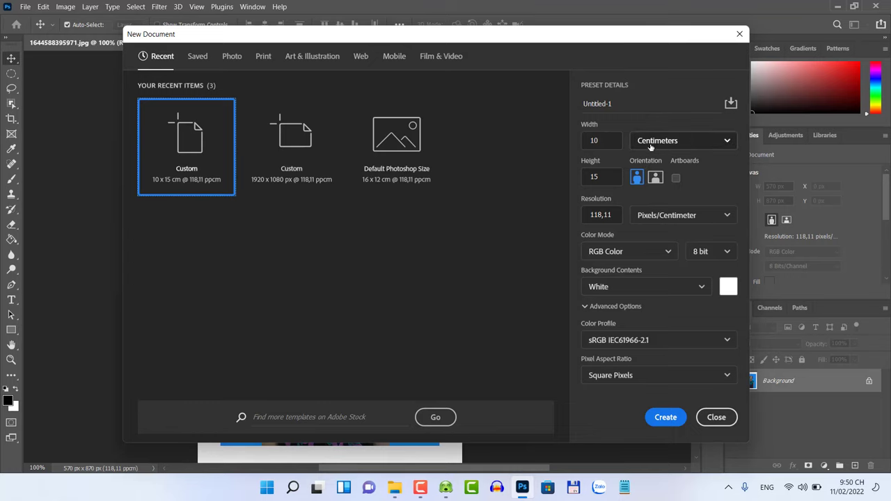
{"action": "left_click", "coordinate": [671, 419]}
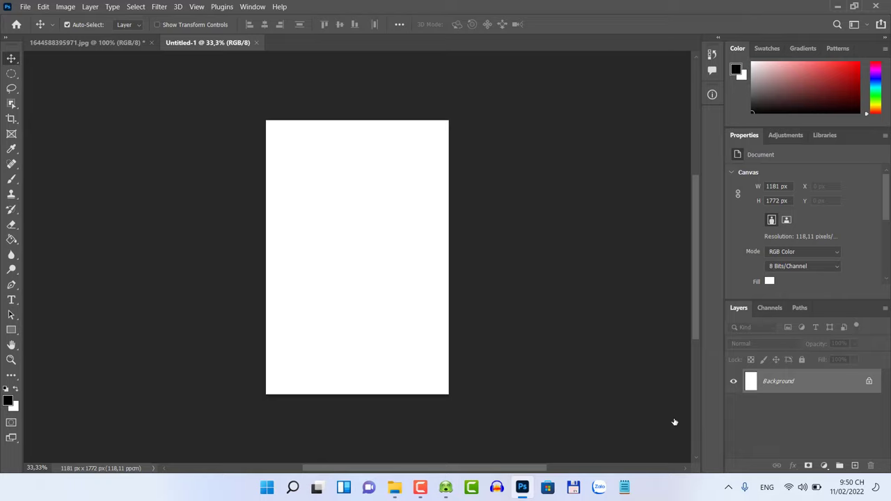
{"action": "key", "text": "ctrl+plus"}
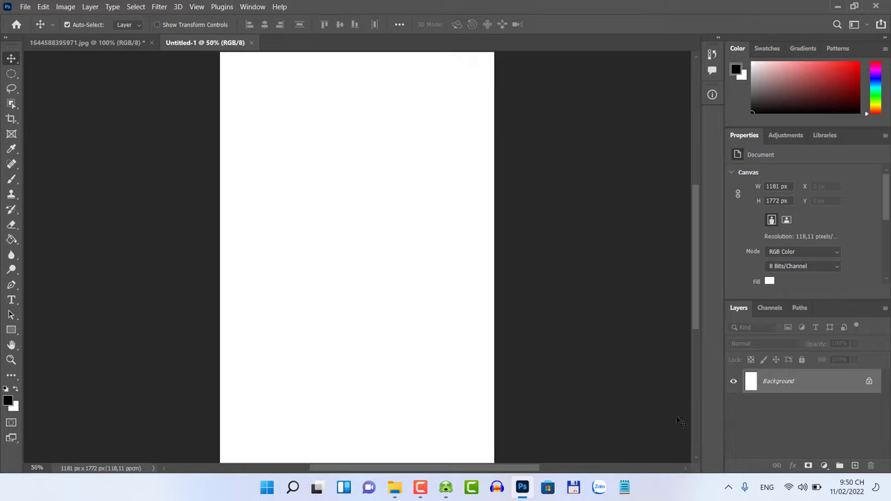
Fill the Untitled-1 sheet with the custom 'anh the 4 x 6' pattern, tiling four portraits 2 × 2.
{"action": "left_click", "coordinate": [43, 7]}
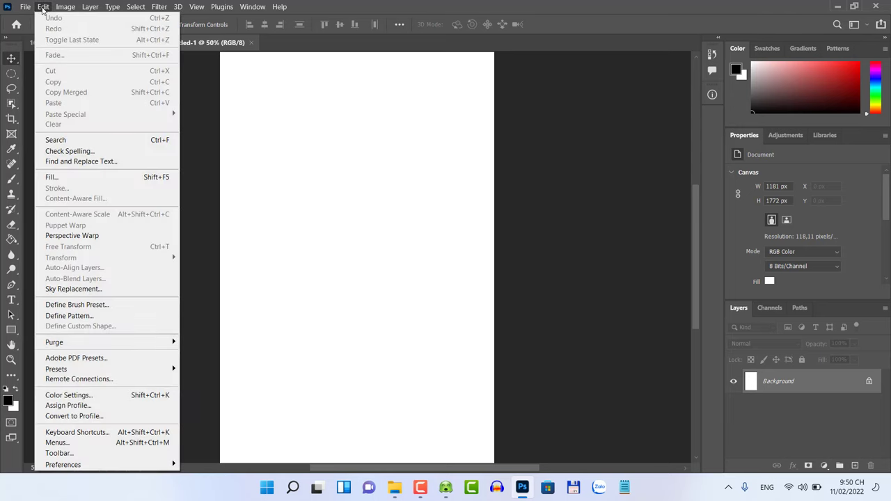
{"action": "left_click", "coordinate": [87, 179]}
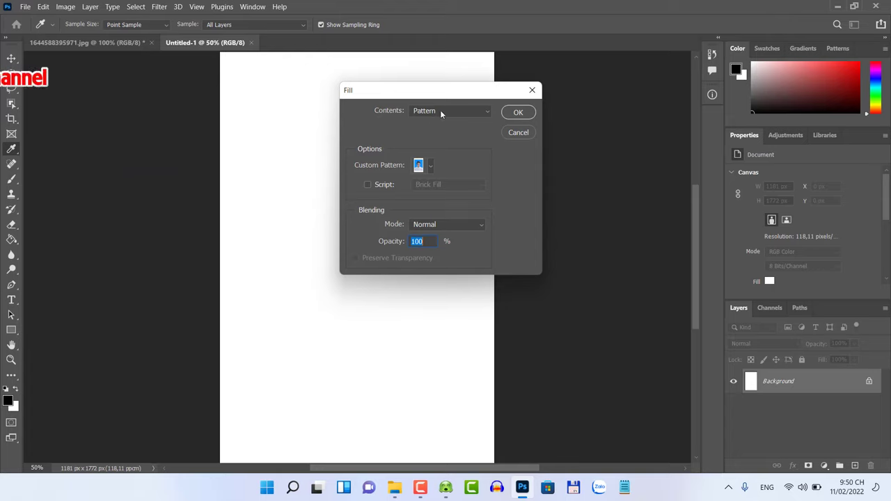
{"action": "left_click", "coordinate": [431, 167]}
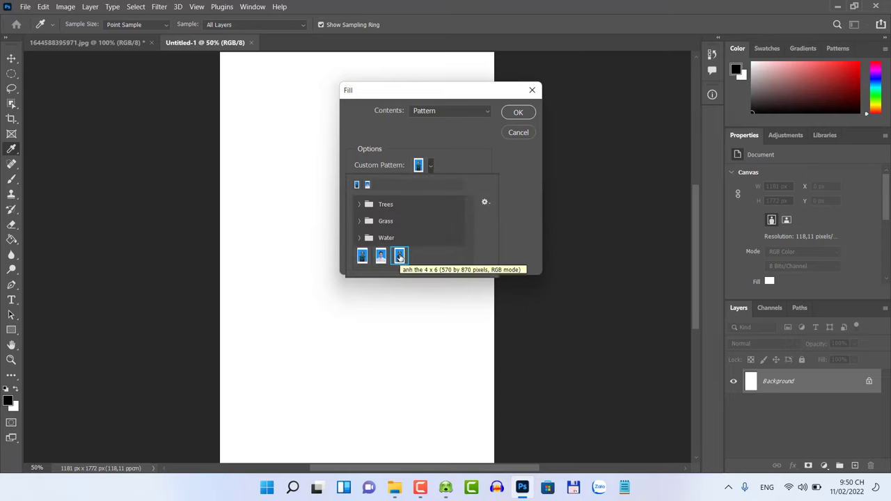
{"action": "left_click", "coordinate": [399, 256]}
{"action": "left_click", "coordinate": [518, 114]}
{"action": "key", "text": "v"}
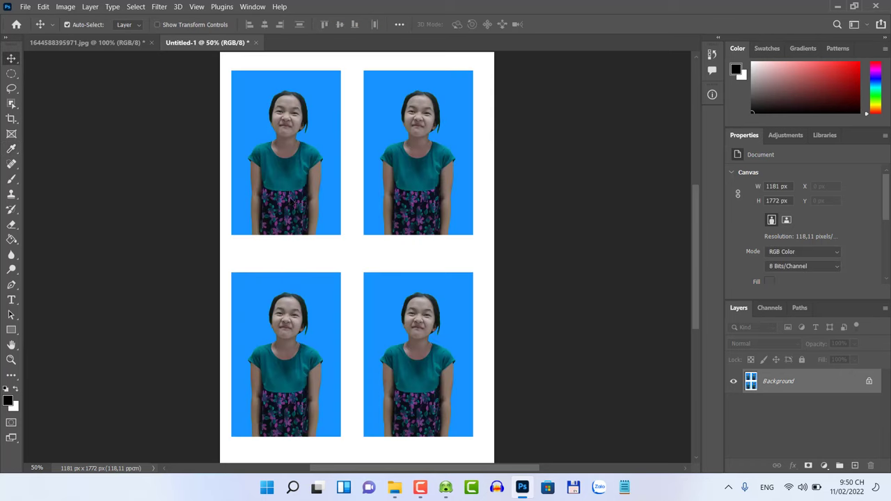
Save the tiled sheet to the Desktop as 'anh the 4 x 6.psd'.
{"action": "left_click", "coordinate": [26, 7]}
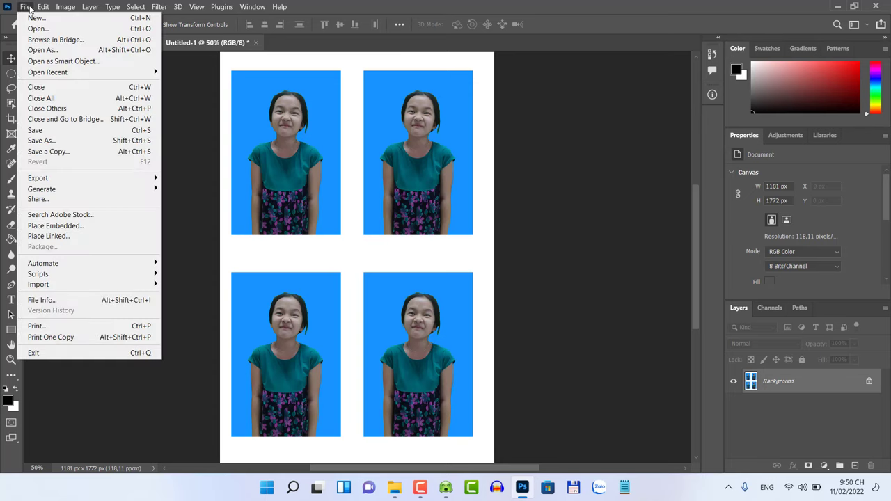
{"action": "left_click", "coordinate": [68, 131]}
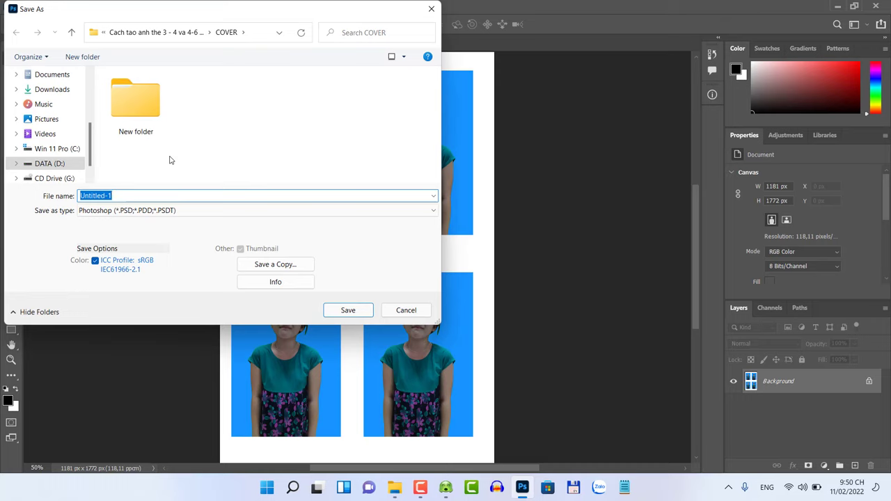
{"action": "left_click_drag", "start_coordinate": [91, 144], "coordinate": [91, 98]}
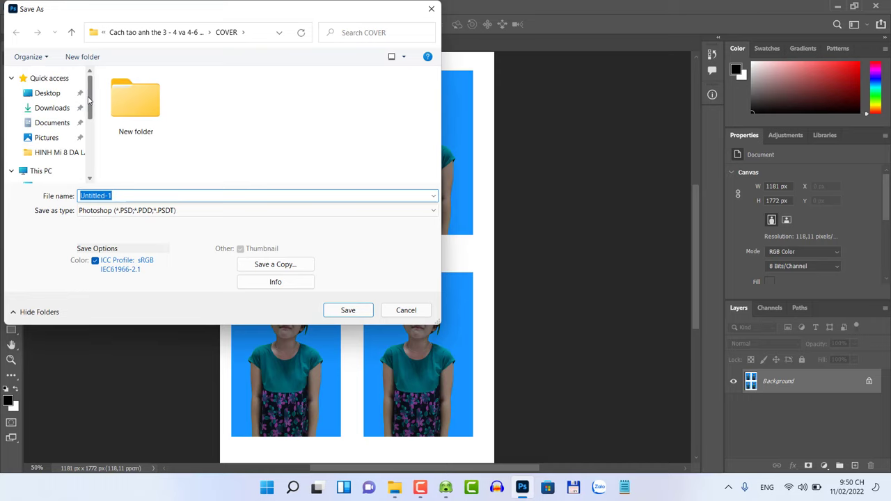
{"action": "left_click", "coordinate": [45, 94]}
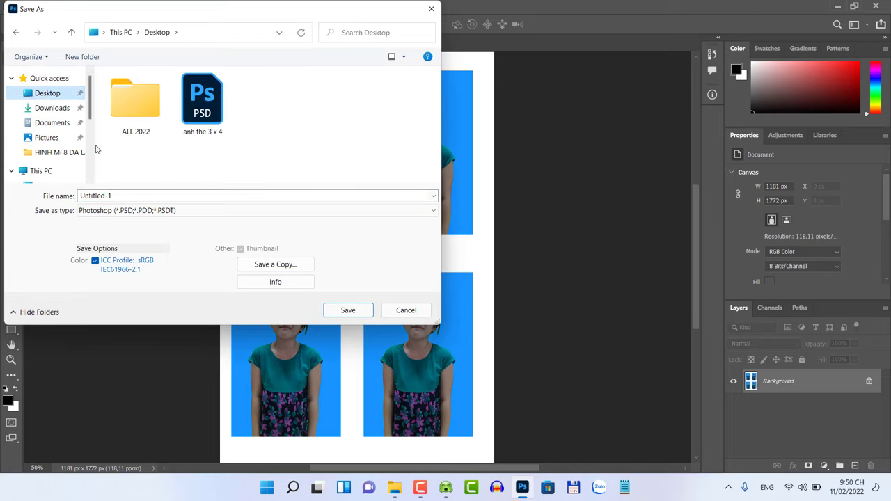
{"action": "left_click", "coordinate": [123, 195]}
{"action": "type", "text": "anh"}
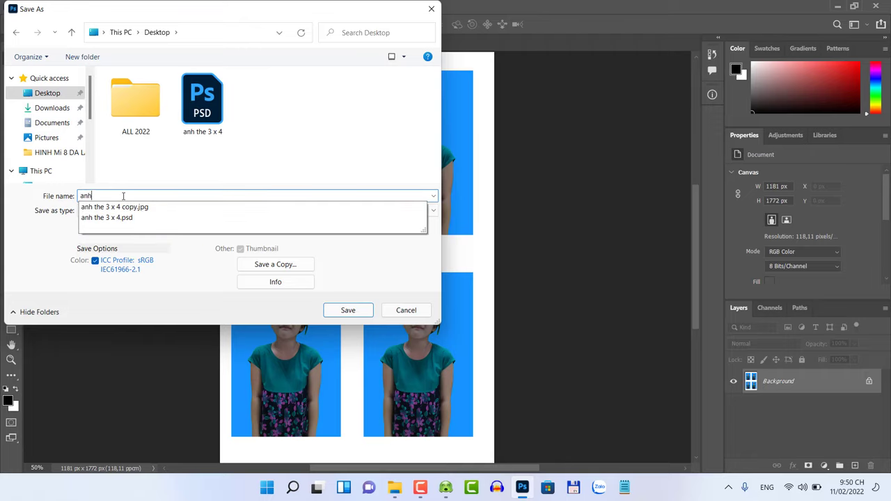
{"action": "type", "text": " the 4 "}
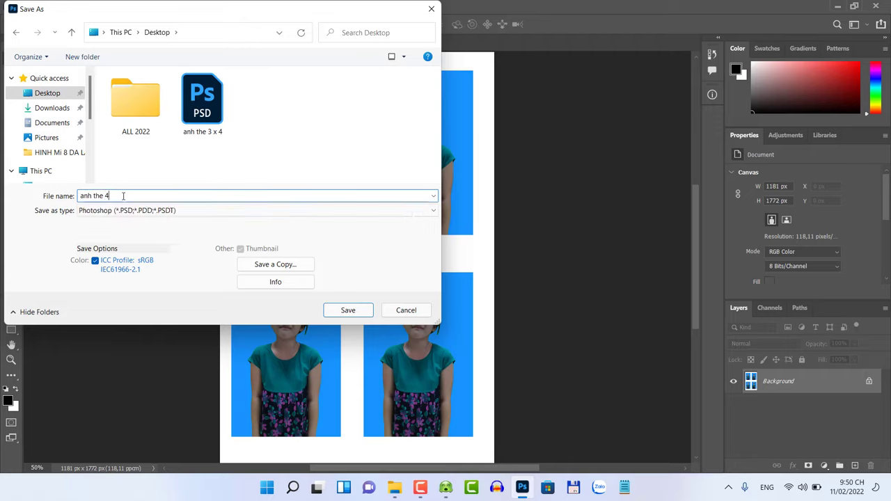
{"action": "type", "text": "x 6"}
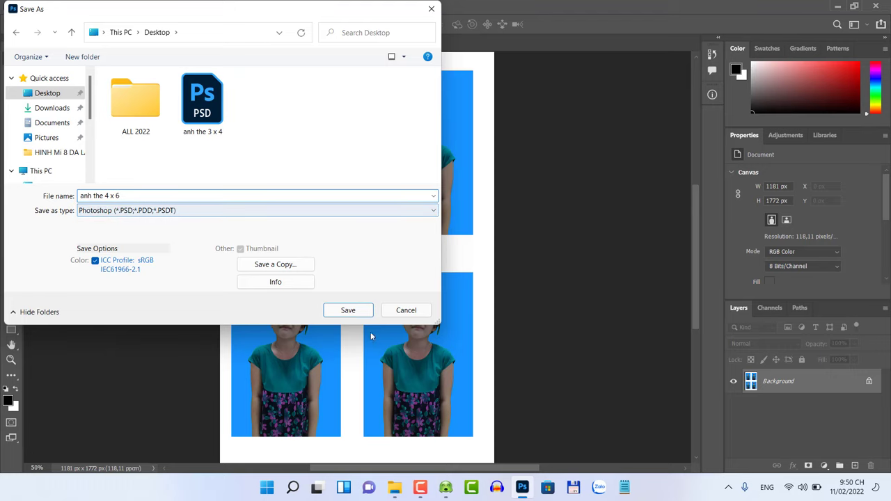
{"action": "left_click", "coordinate": [355, 310]}
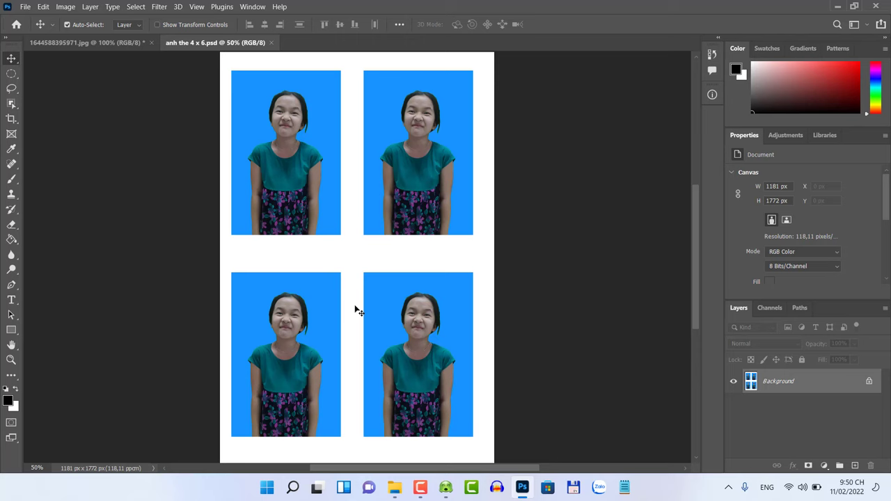
{"action": "left_click", "coordinate": [25, 7]}
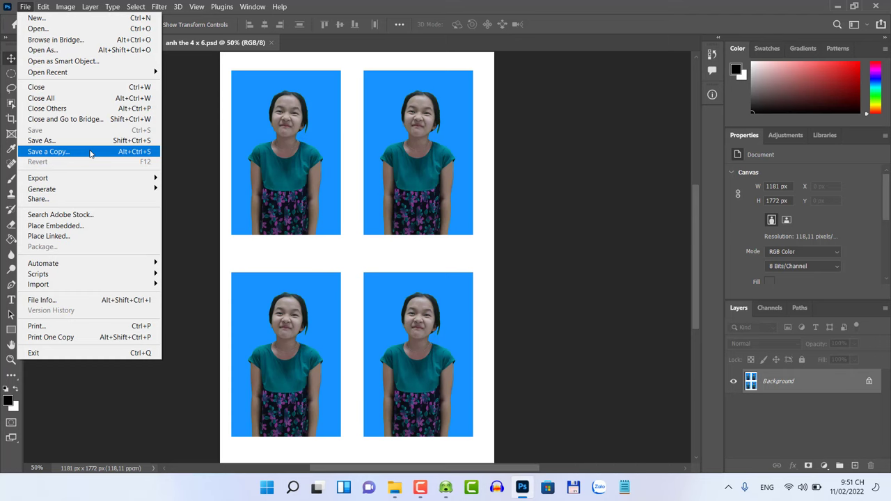
Save a JPEG copy 'anh the 4 x 6 copy' to the Desktop at Quality 12 Maximum.
{"action": "left_click", "coordinate": [90, 153]}
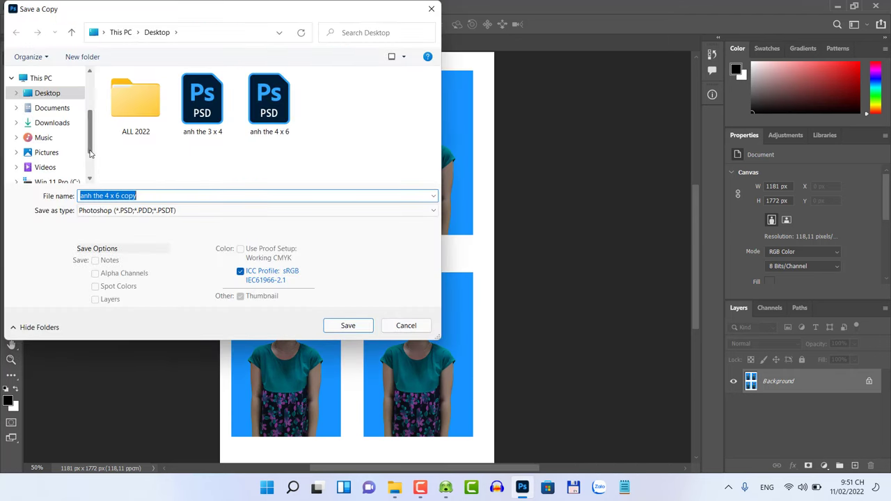
{"action": "left_click", "coordinate": [112, 211]}
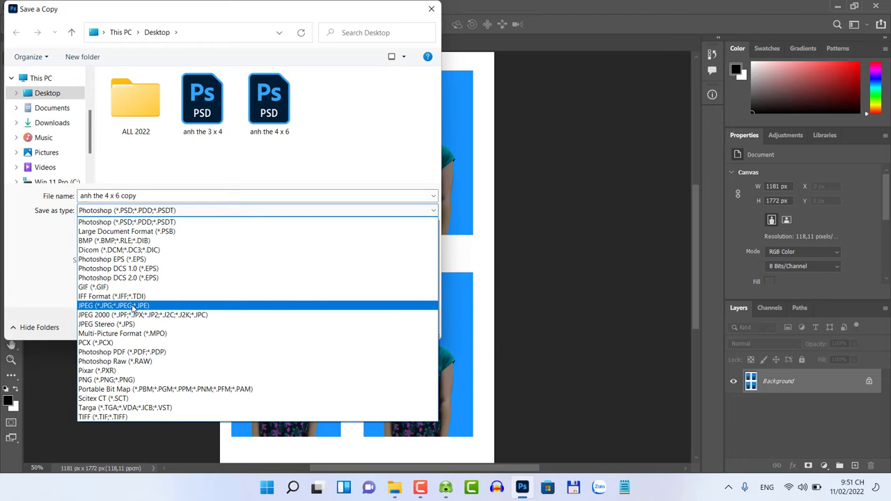
{"action": "left_click", "coordinate": [132, 306]}
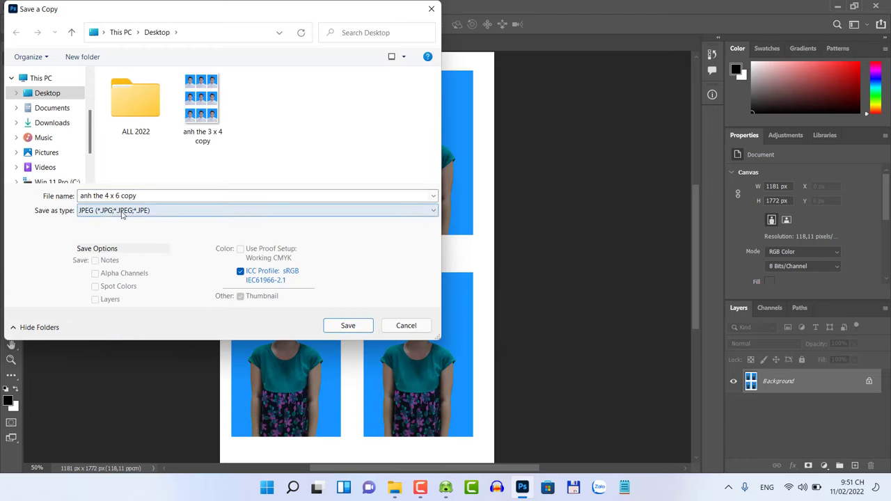
{"action": "left_click", "coordinate": [363, 330]}
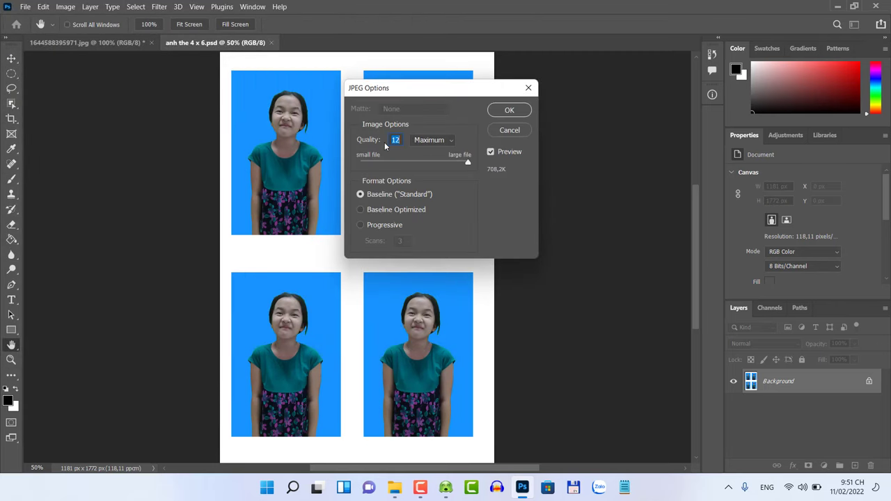
{"action": "left_click", "coordinate": [512, 110]}
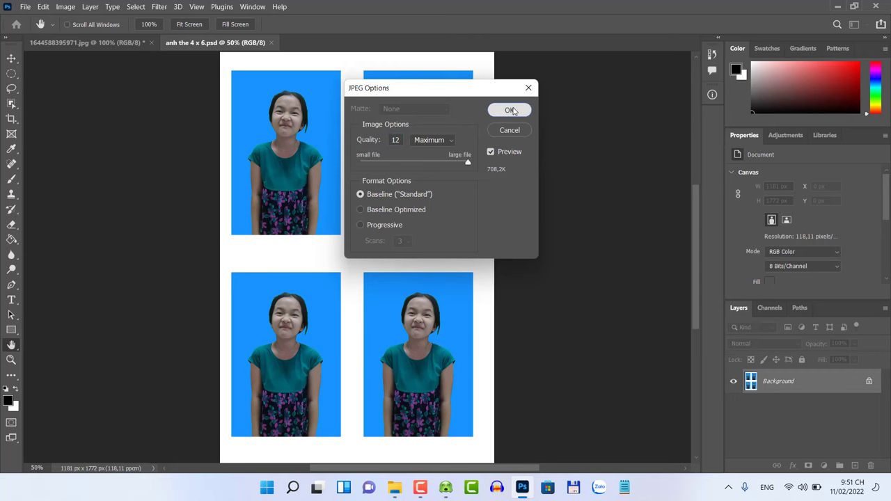
View 'anh the 4 x 6 copy' in Windows Photos, then open 'anh the 3 x 4 copy'.
{"action": "left_click", "coordinate": [837, 7]}
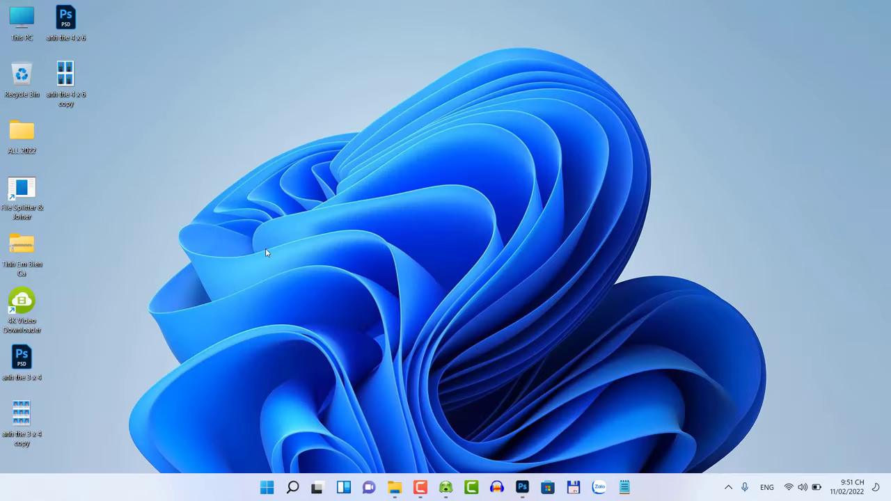
{"action": "double_click", "coordinate": [69, 82]}
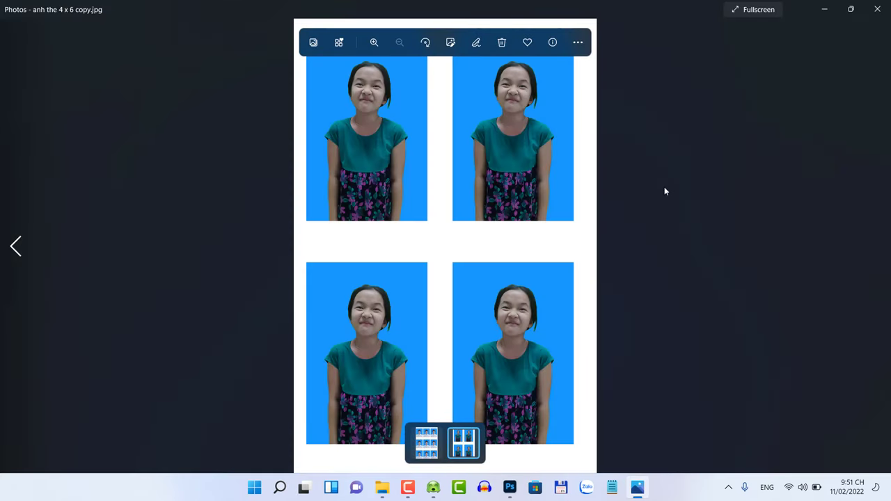
{"action": "left_click", "coordinate": [877, 10]}
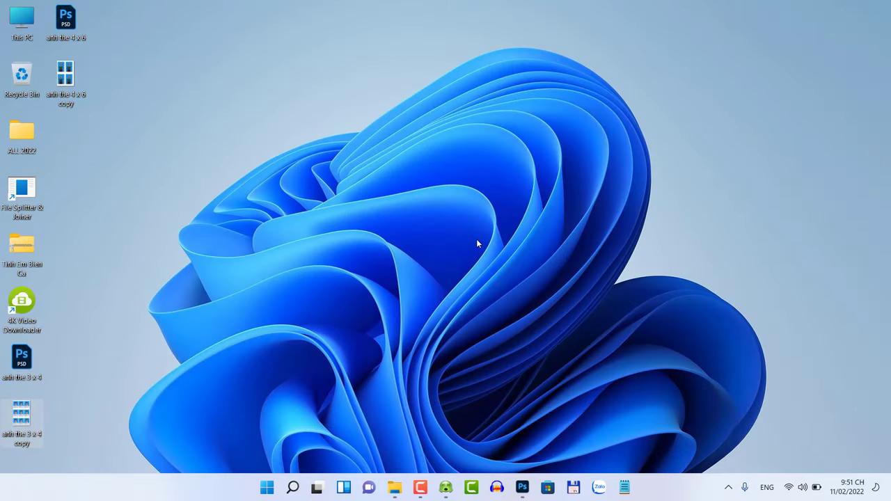
{"action": "double_click", "coordinate": [21, 417]}
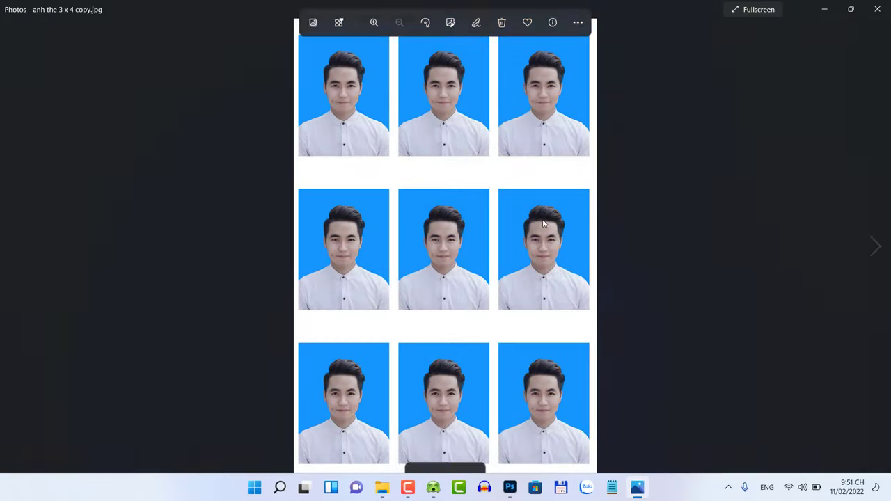